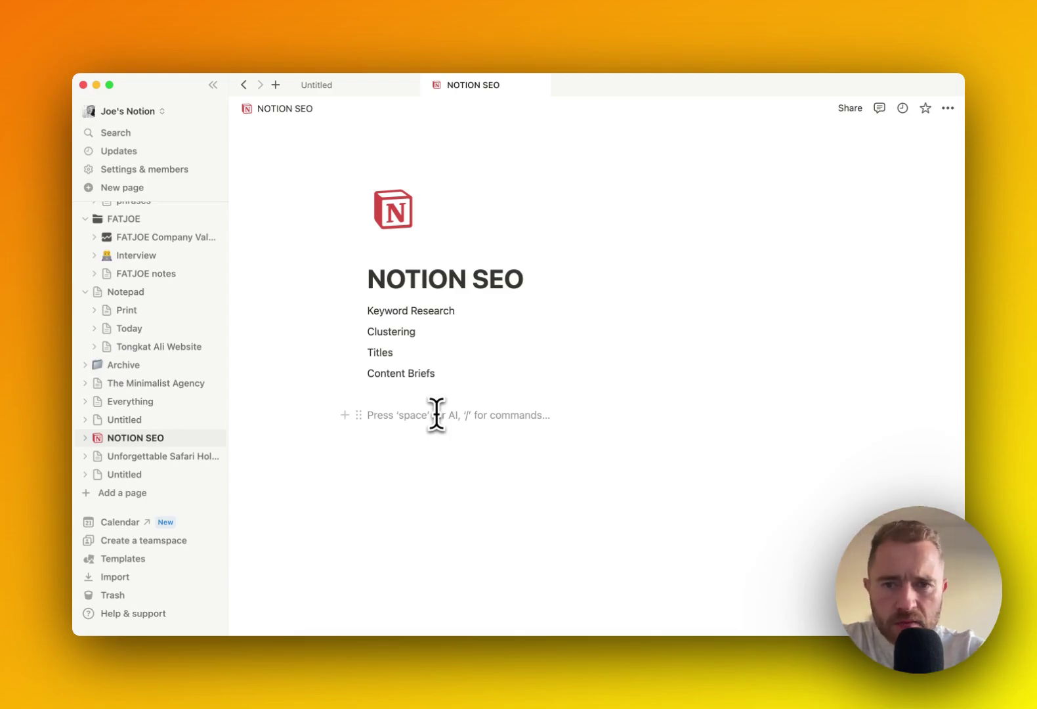
Ask Notion AI on the empty line for 50 keywords related to safari holidays.
{"action": "key", "text": "space"}
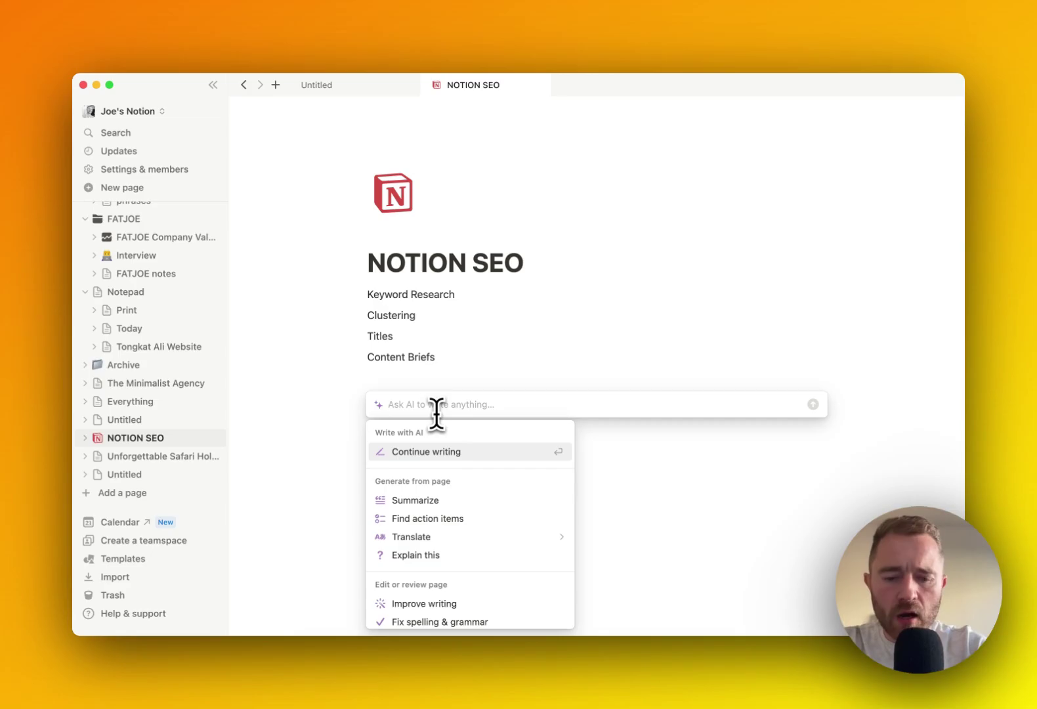
{"action": "type", "text": "give me 50 k"}
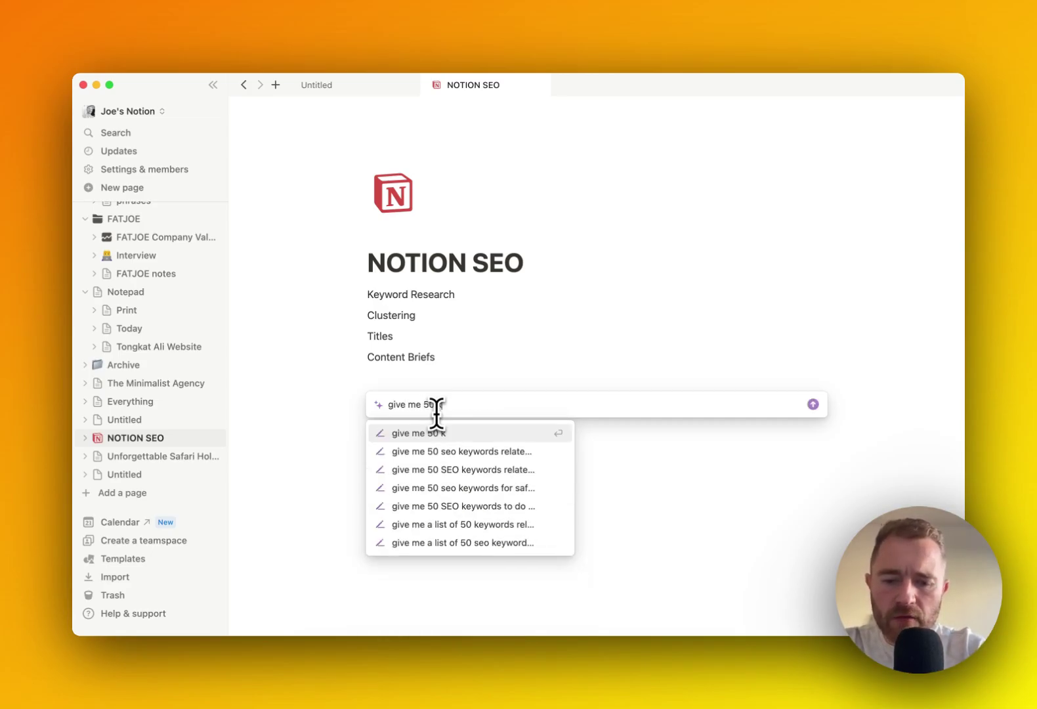
{"action": "type", "text": "eywords rela"}
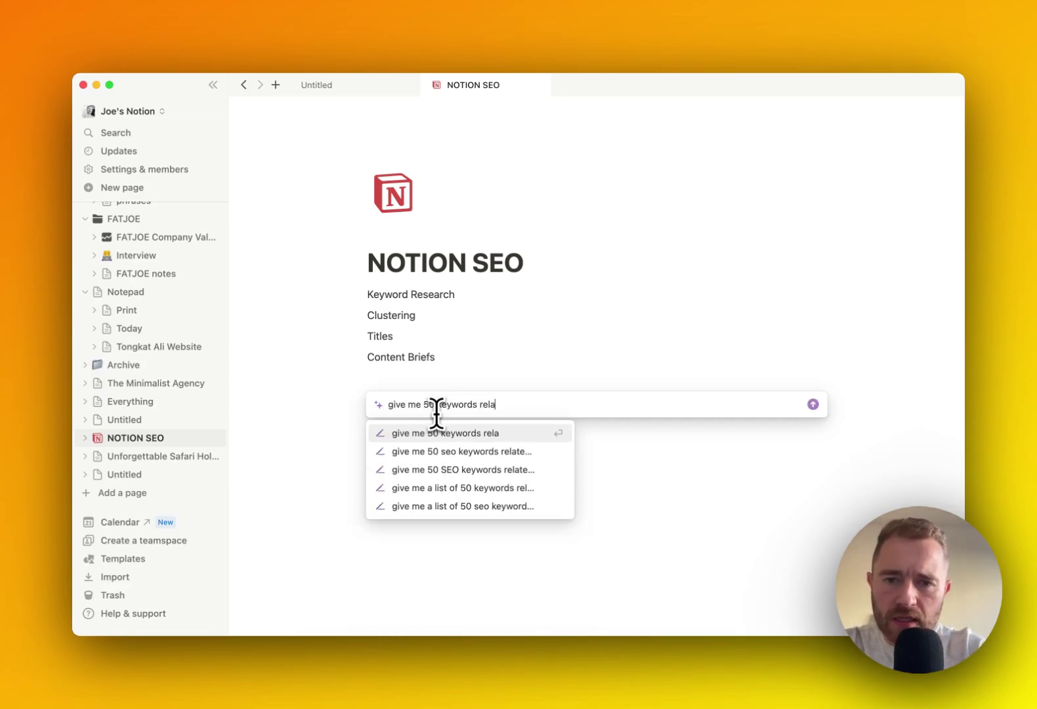
{"action": "type", "text": "ted to safari "}
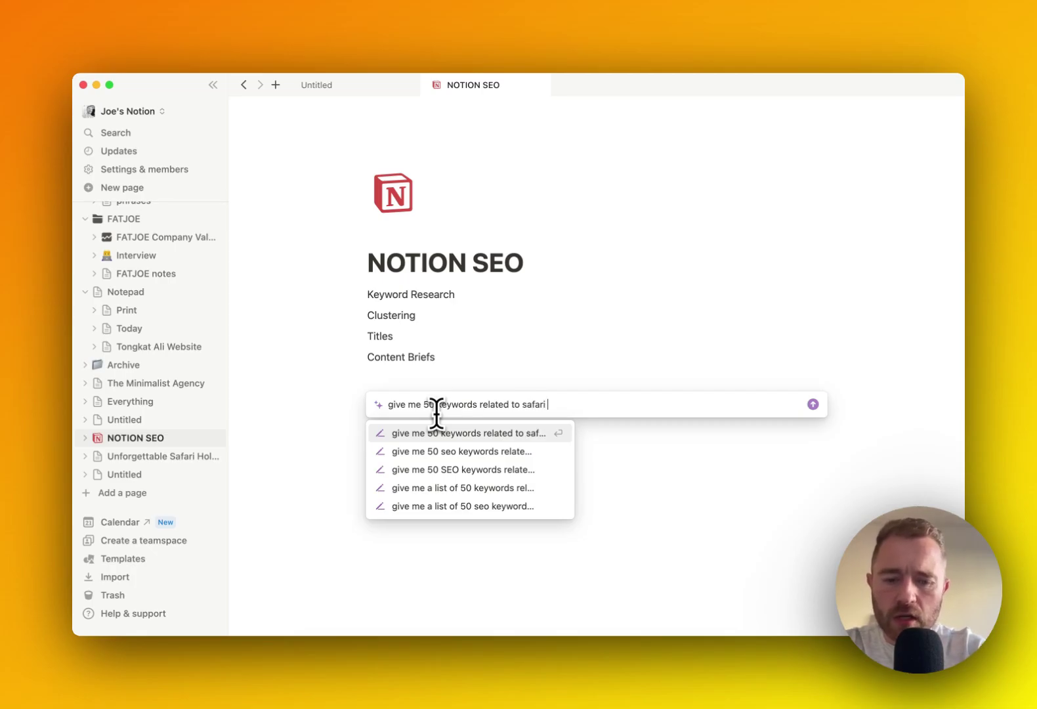
{"action": "type", "text": "holidays"}
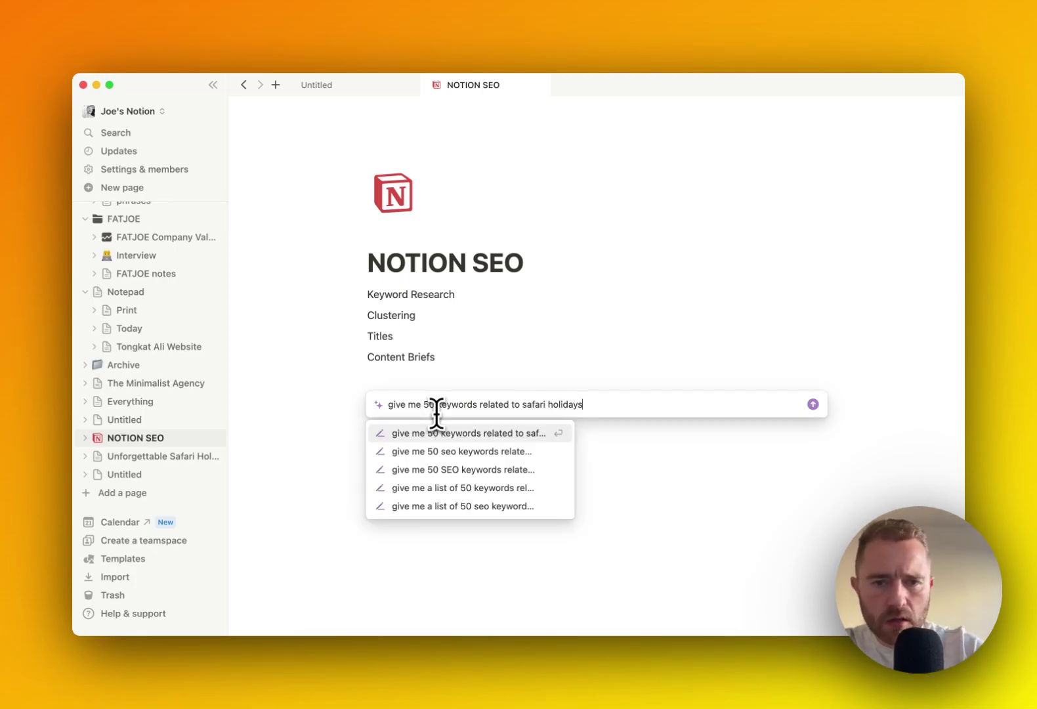
{"action": "key", "text": "Return"}
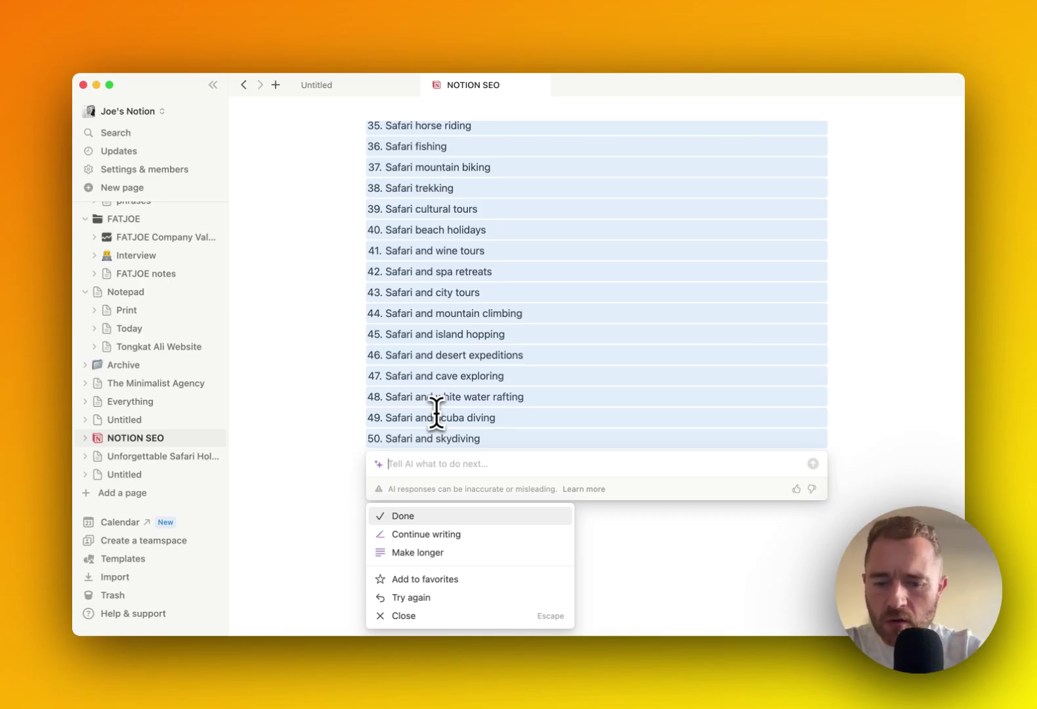
Tell the AI to 'group these keywords into categories'.
{"action": "type", "text": "group these "}
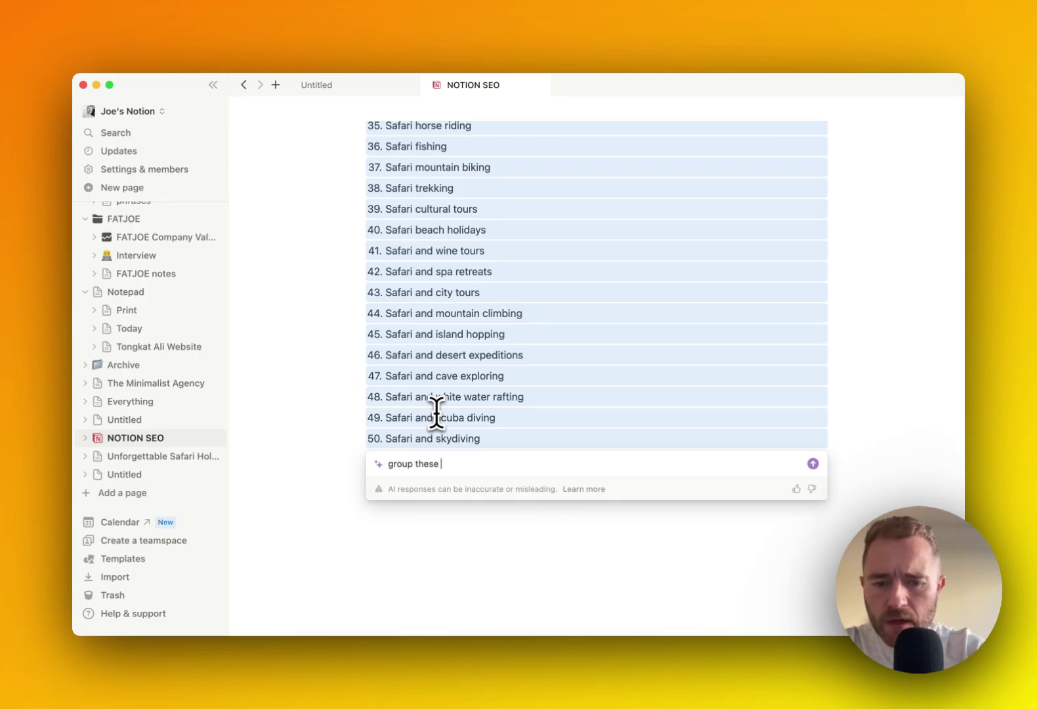
{"action": "type", "text": "keywords into ca"}
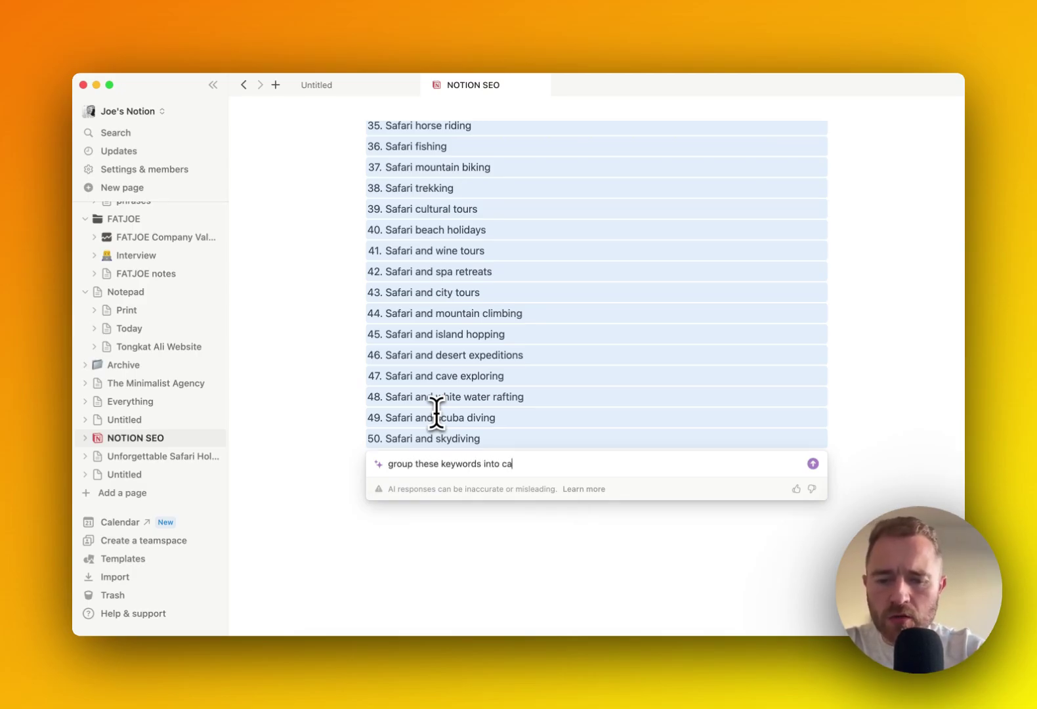
{"action": "type", "text": "tgeori"}
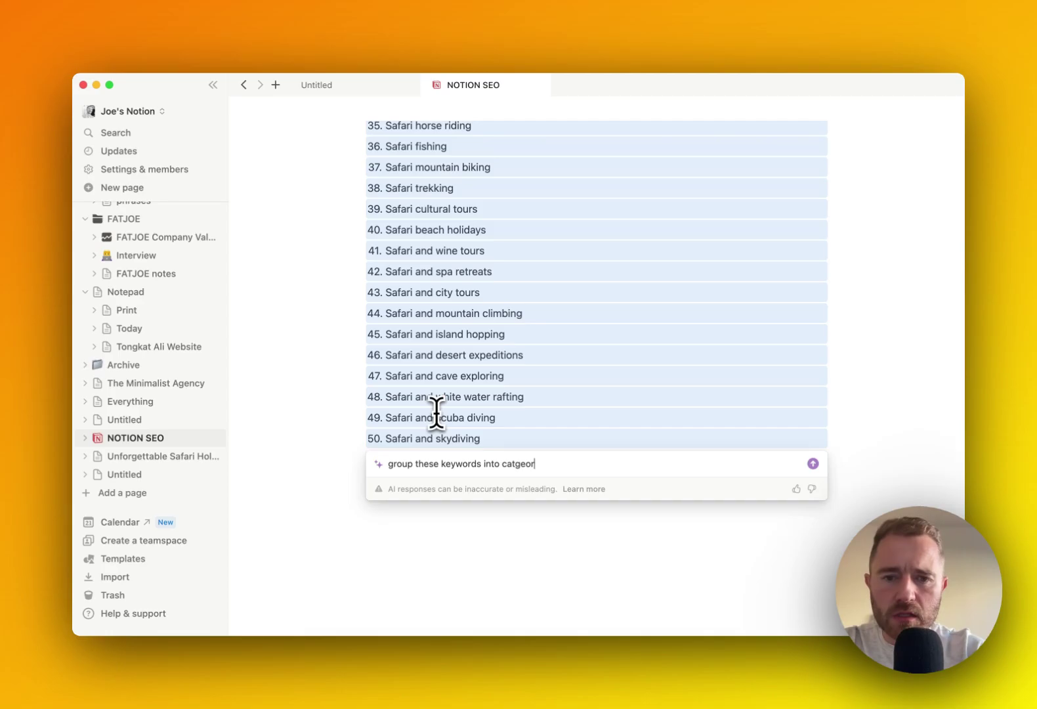
{"action": "key", "text": "BackSpace"}
{"action": "key", "text": "BackSpace"}
{"action": "key", "text": "BackSpace"}
{"action": "key", "text": "BackSpace"}
{"action": "key", "text": "BackSpace"}
{"action": "type", "text": "eg"}
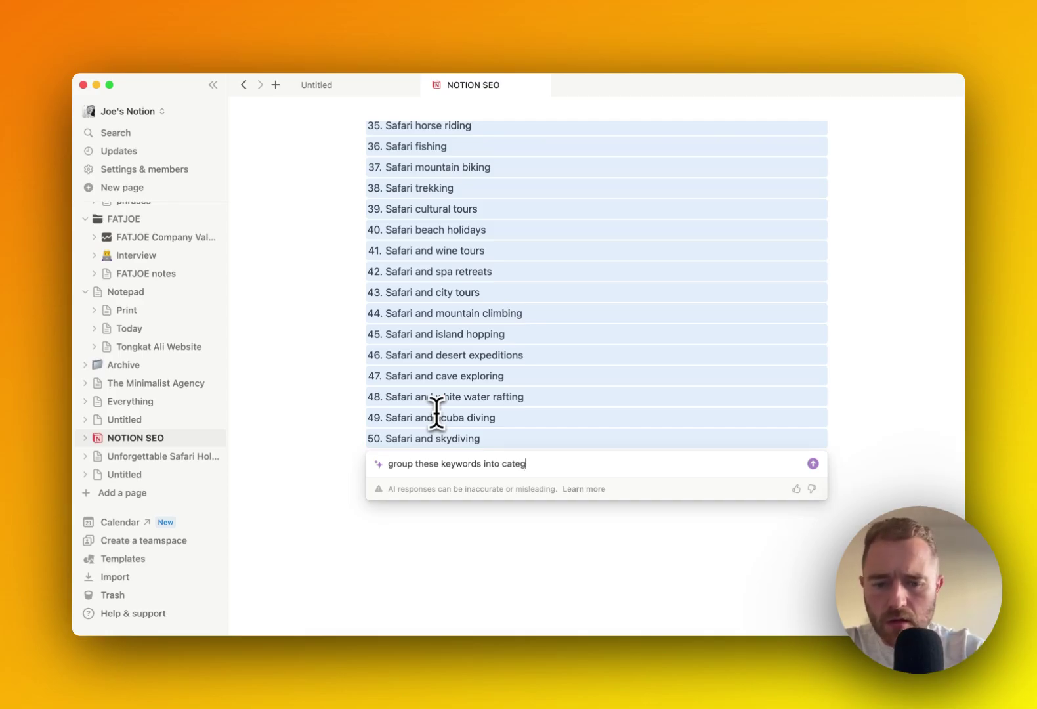
{"action": "type", "text": "ories"}
{"action": "key", "text": "Return"}
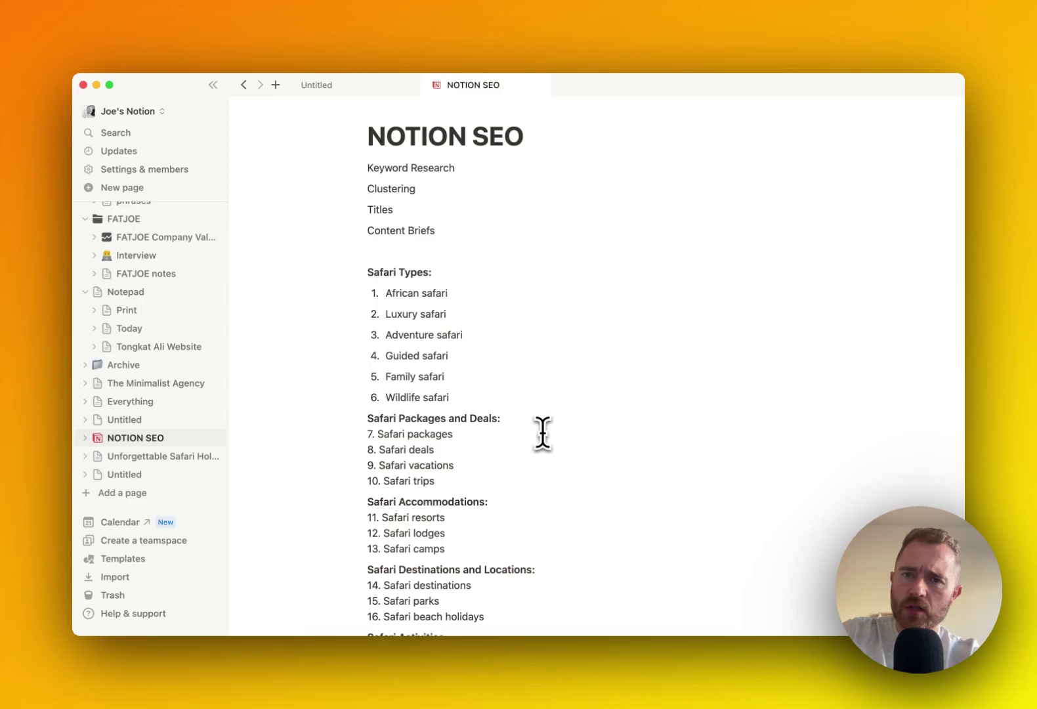
Review the categorised keyword list through Safari Specialties and Safari Animals, ending at item 47.
{"action": "scroll", "coordinate": [403, 424], "scroll_direction": "down", "scroll_amount": 2}
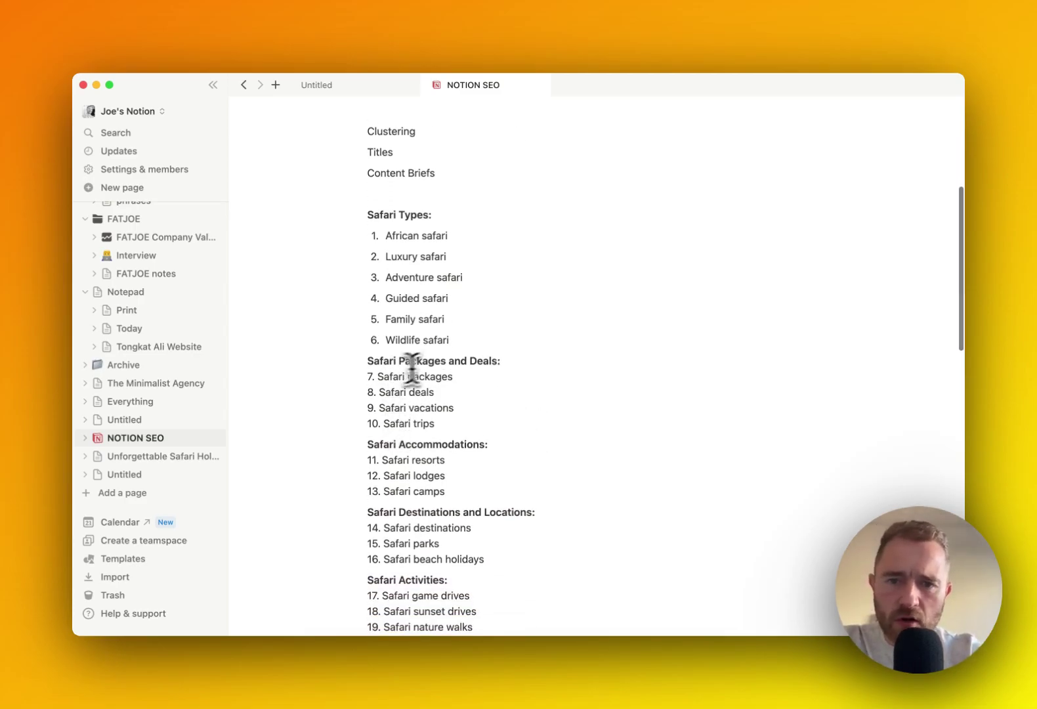
{"action": "scroll", "coordinate": [401, 439], "scroll_direction": "down", "scroll_amount": 2}
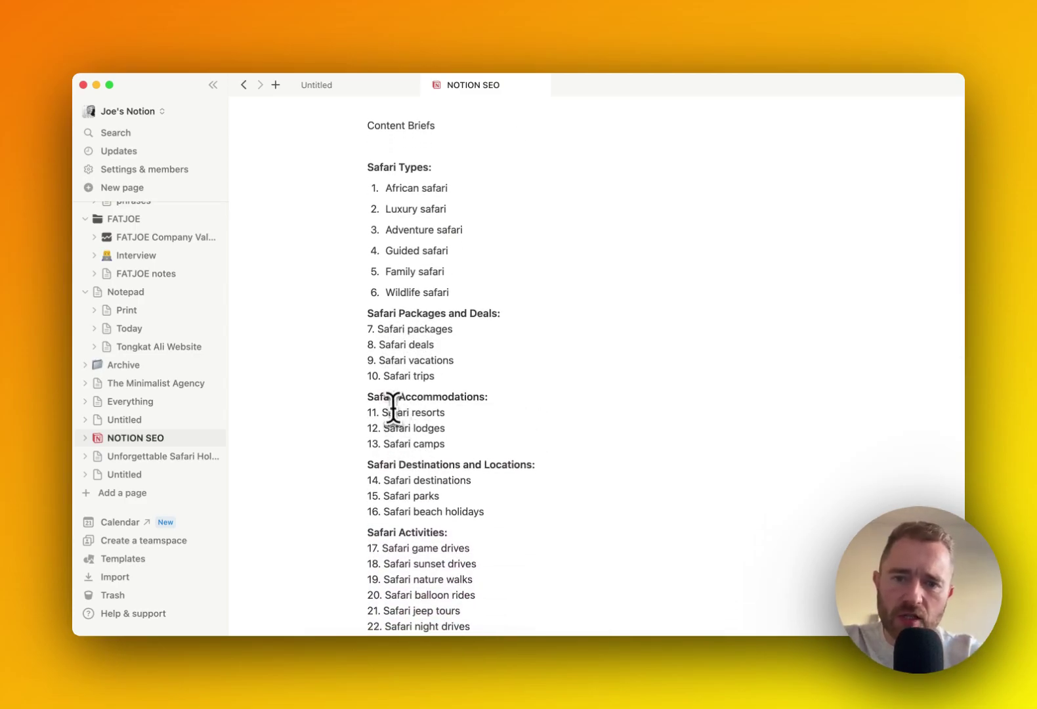
{"action": "scroll", "coordinate": [392, 407], "scroll_direction": "down", "scroll_amount": 4}
{"action": "scroll", "coordinate": [409, 432], "scroll_direction": "down", "scroll_amount": 1}
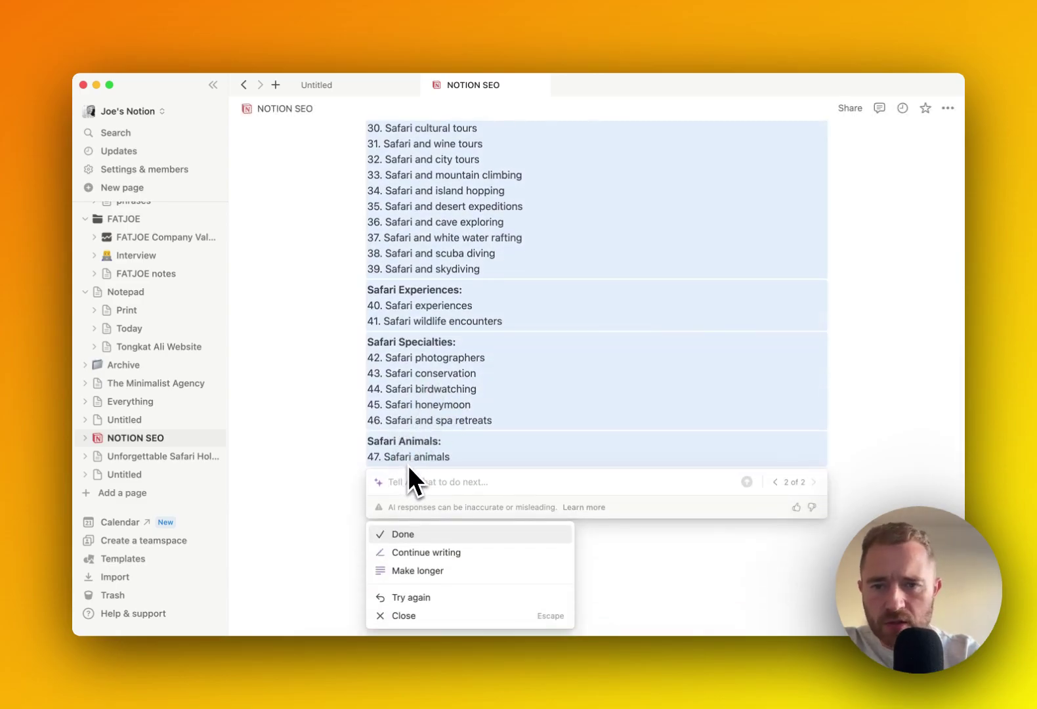
{"action": "scroll", "coordinate": [408, 465], "scroll_direction": "up", "scroll_amount": 15}
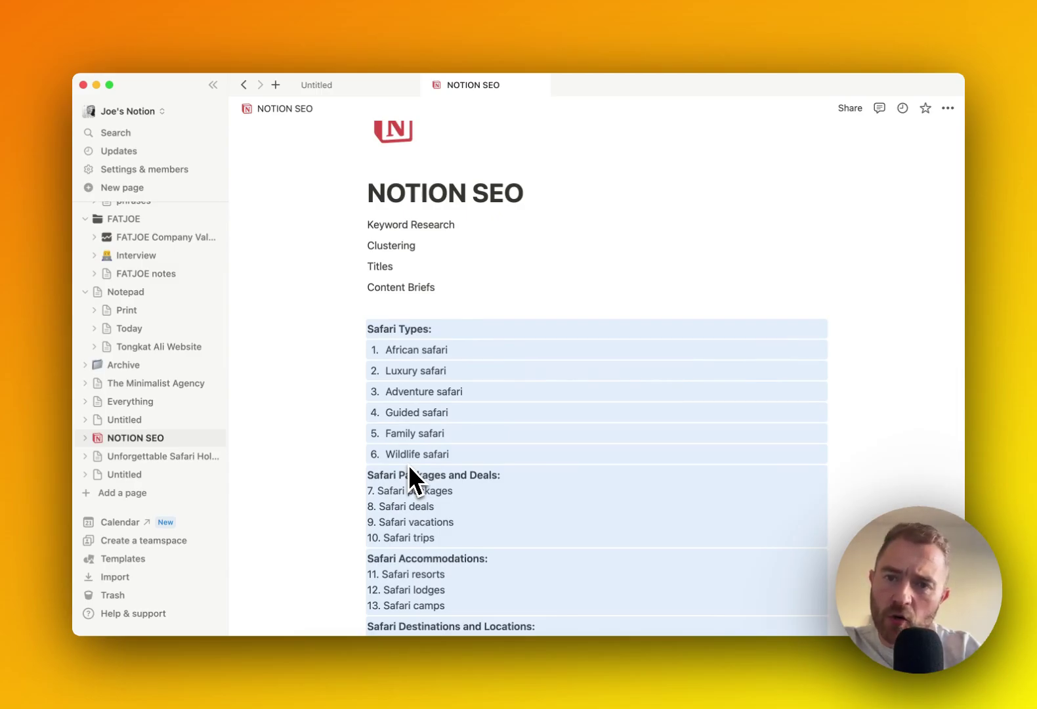
{"action": "scroll", "coordinate": [408, 465], "scroll_direction": "down", "scroll_amount": 10}
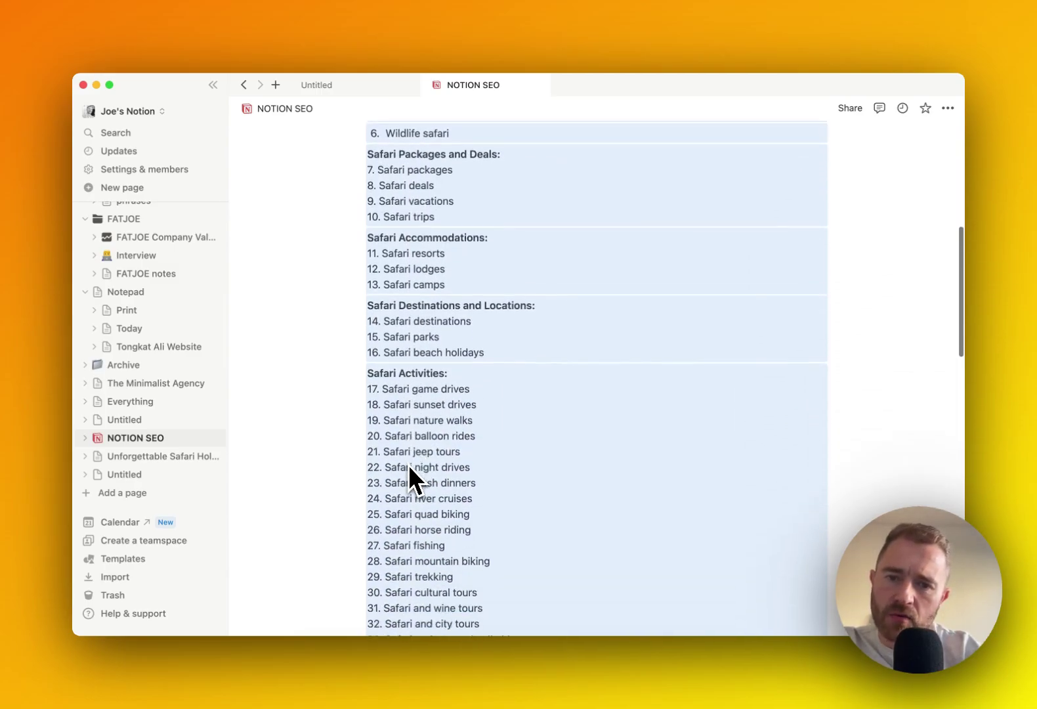
{"action": "scroll", "coordinate": [408, 465], "scroll_direction": "down", "scroll_amount": 4}
{"action": "scroll", "coordinate": [409, 466], "scroll_direction": "up", "scroll_amount": 2}
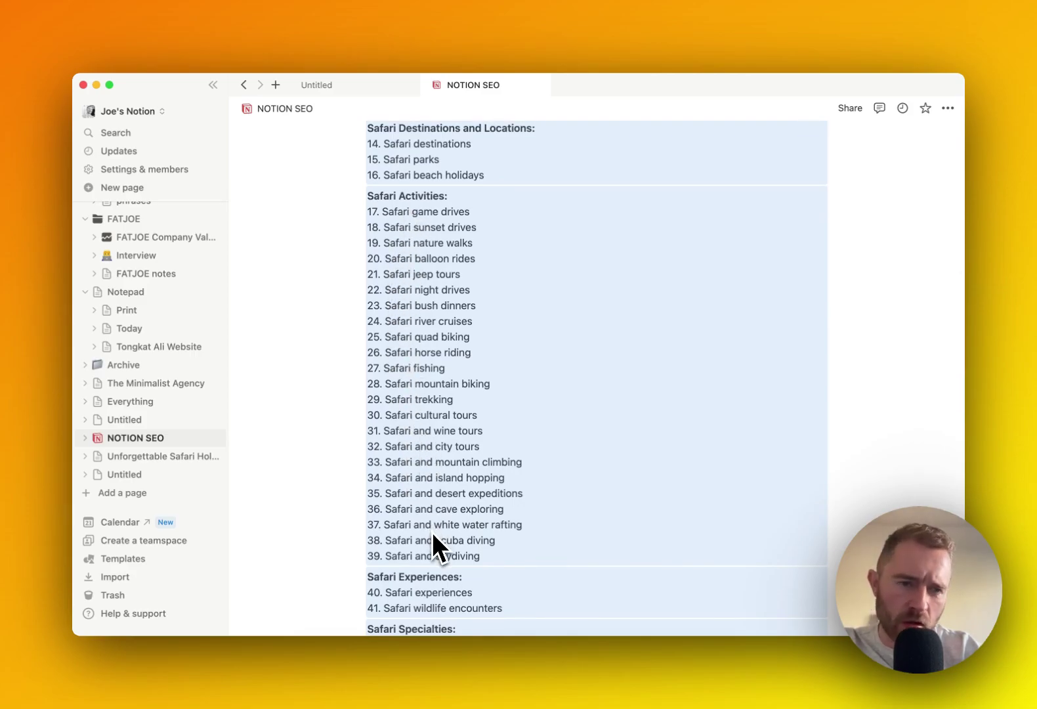
{"action": "scroll", "coordinate": [432, 532], "scroll_direction": "up", "scroll_amount": 10}
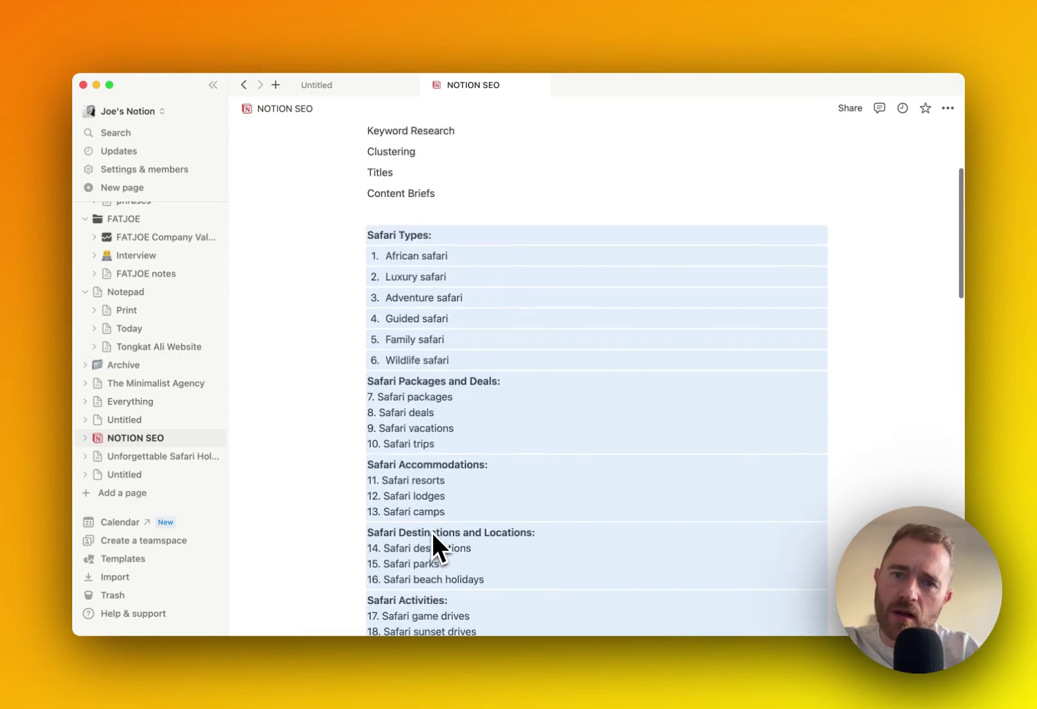
{"action": "scroll", "coordinate": [425, 442], "scroll_direction": "down", "scroll_amount": 16}
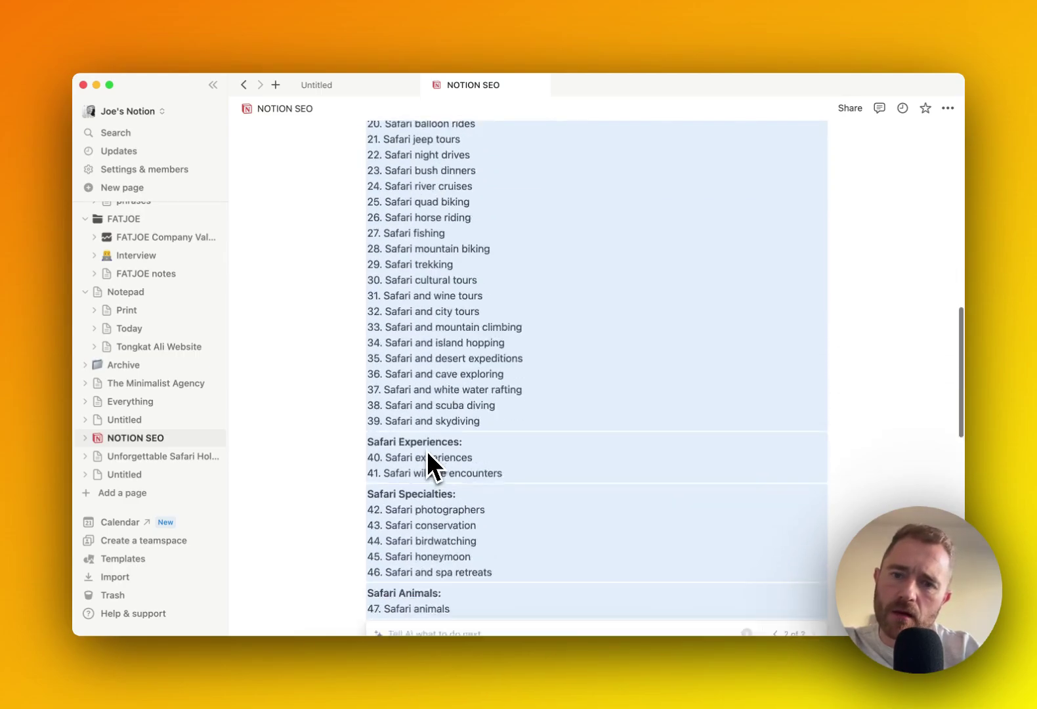
{"action": "scroll", "coordinate": [427, 450], "scroll_direction": "down", "scroll_amount": 1}
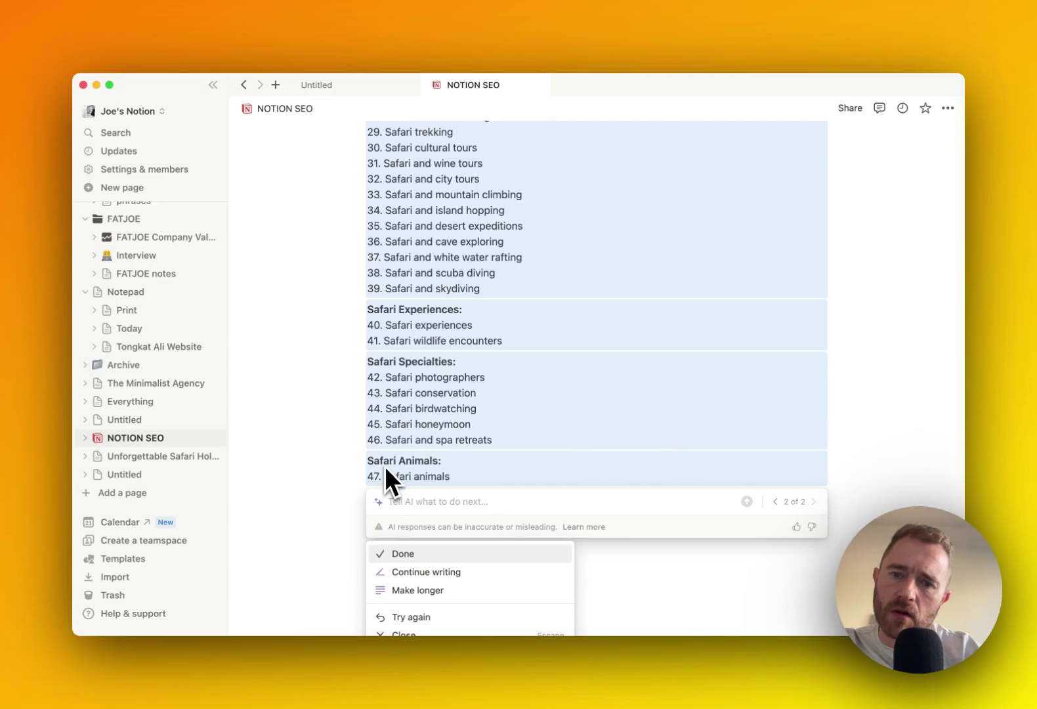
{"action": "scroll", "coordinate": [392, 464], "scroll_direction": "up", "scroll_amount": 16}
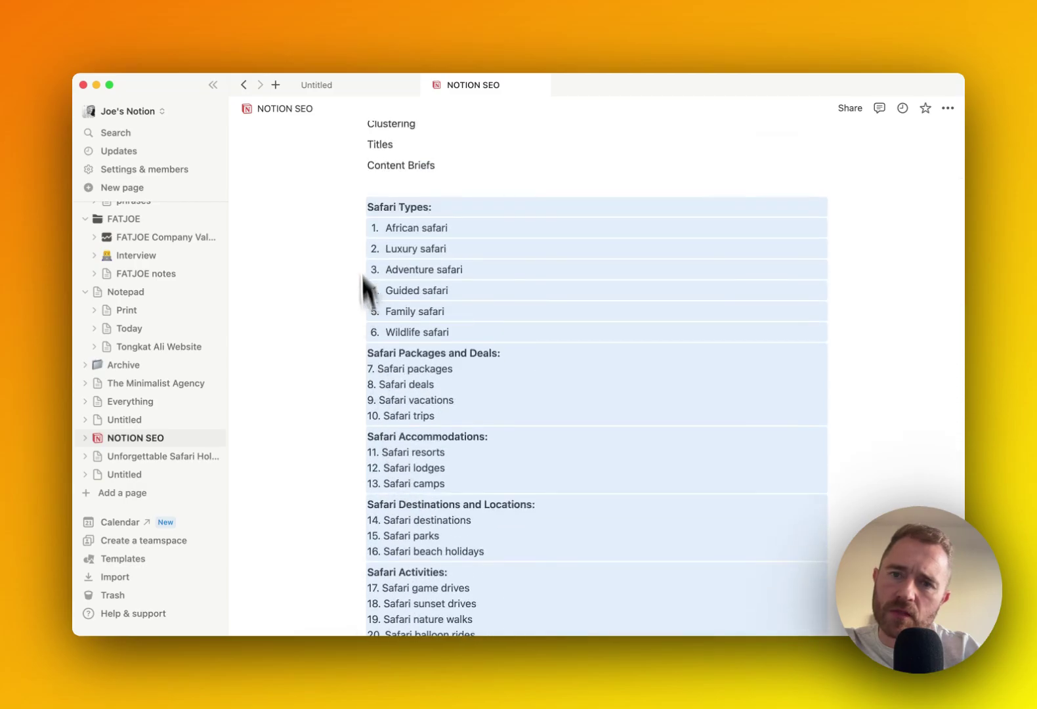
{"action": "scroll", "coordinate": [356, 259], "scroll_direction": "down", "scroll_amount": 16}
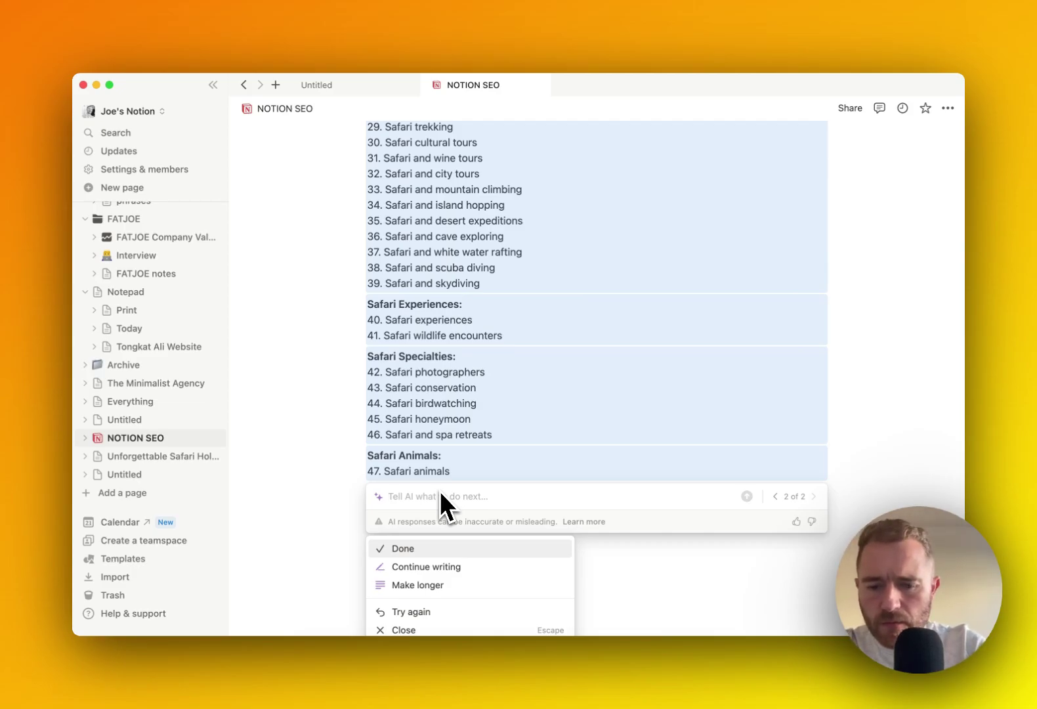
Dismiss the AI prompt and keep the categorised keyword list on the page.
{"action": "type", "text": "f"}
{"action": "key", "text": "BackSpace"}
{"action": "key", "text": "Escape"}
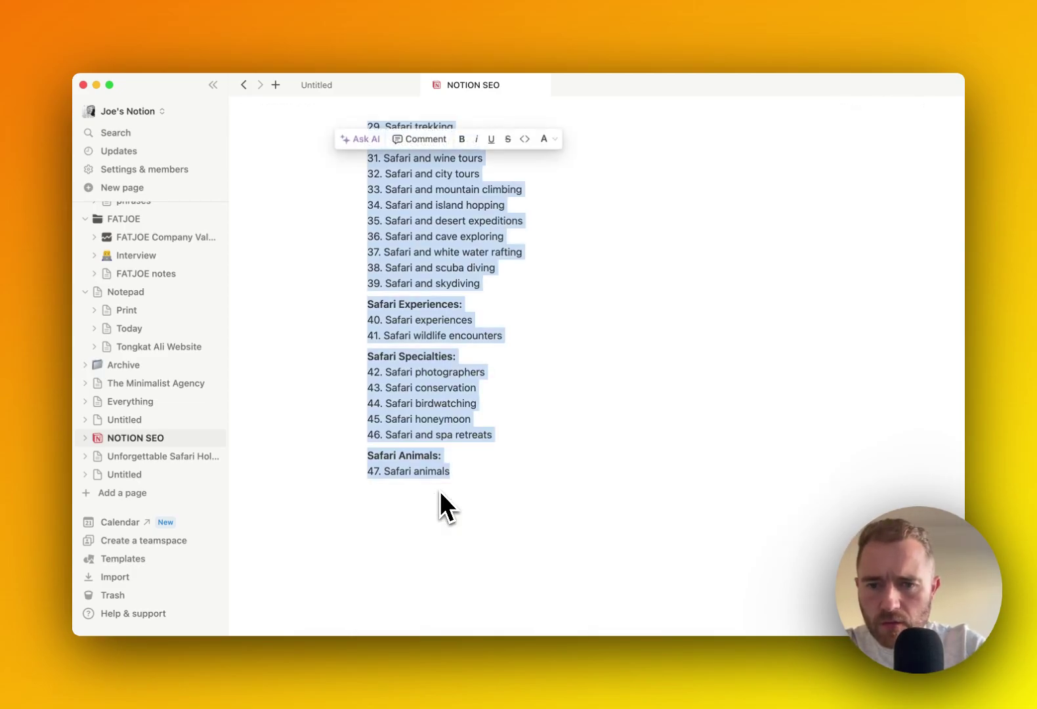
On a new line below, ask AI: 'for each keyword create an SEO optimised title'.
{"action": "left_click", "coordinate": [446, 509]}
{"action": "key", "text": "space"}
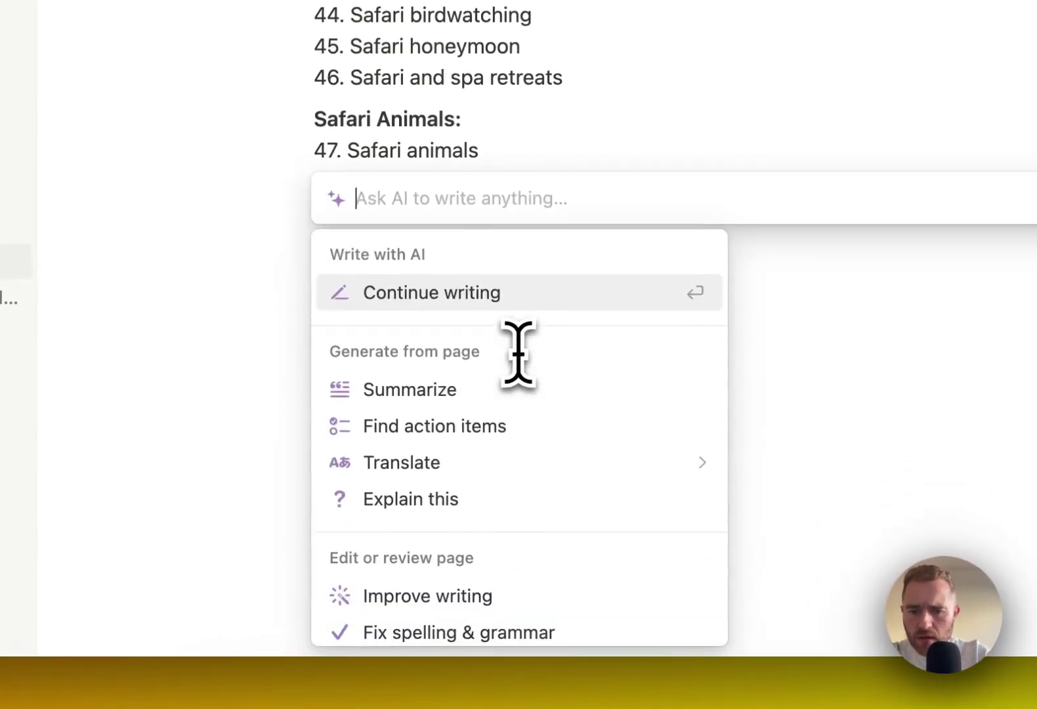
{"action": "type", "text": "for each keyword c"}
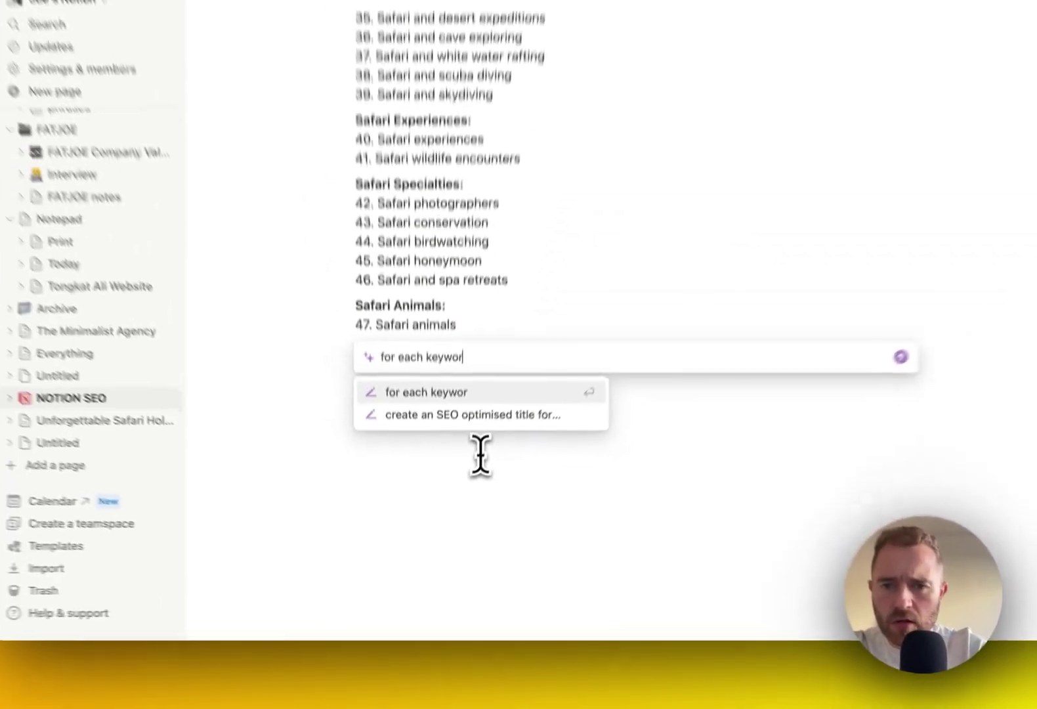
{"action": "type", "text": "reate an "}
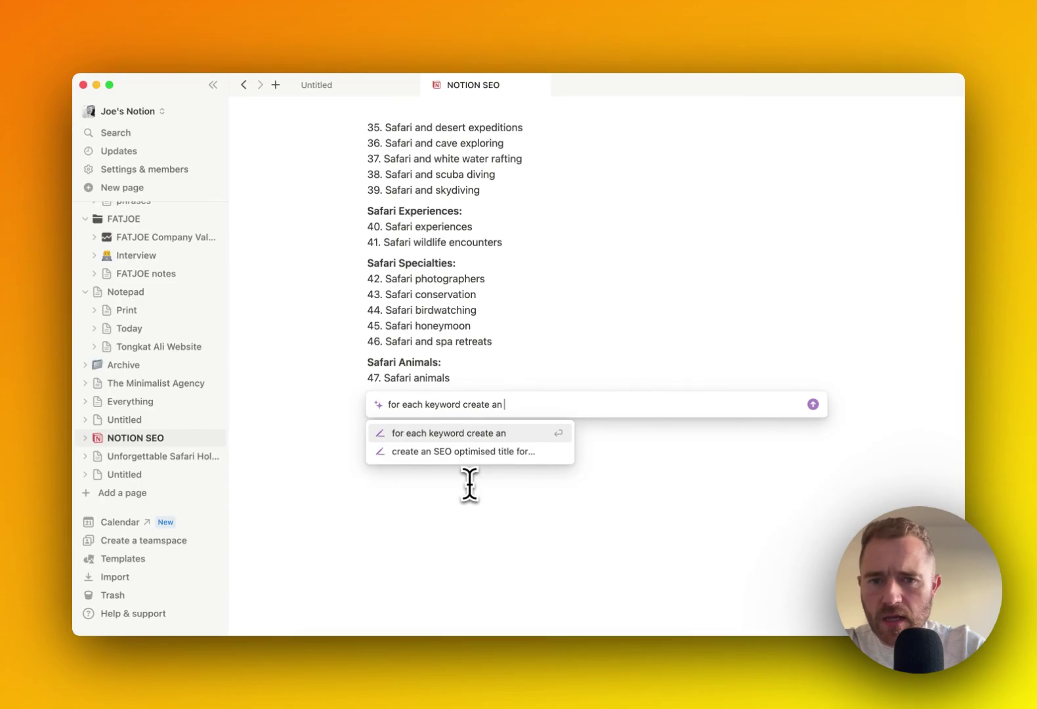
{"action": "type", "text": "SEO optim"}
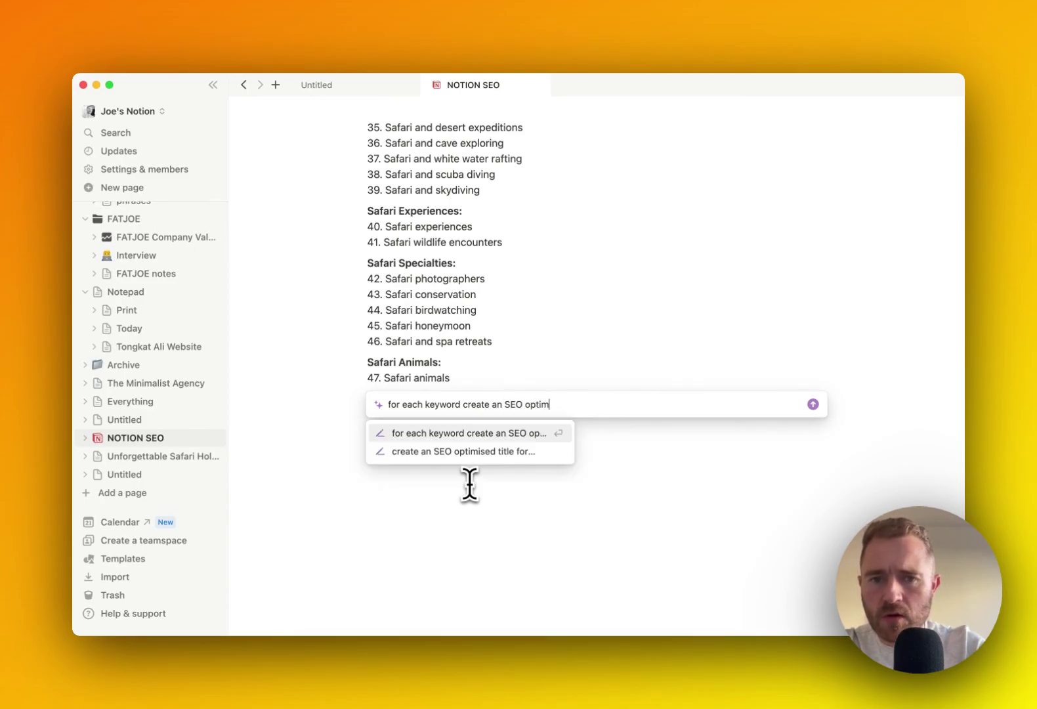
{"action": "type", "text": "ised title"}
{"action": "key", "text": "Return"}
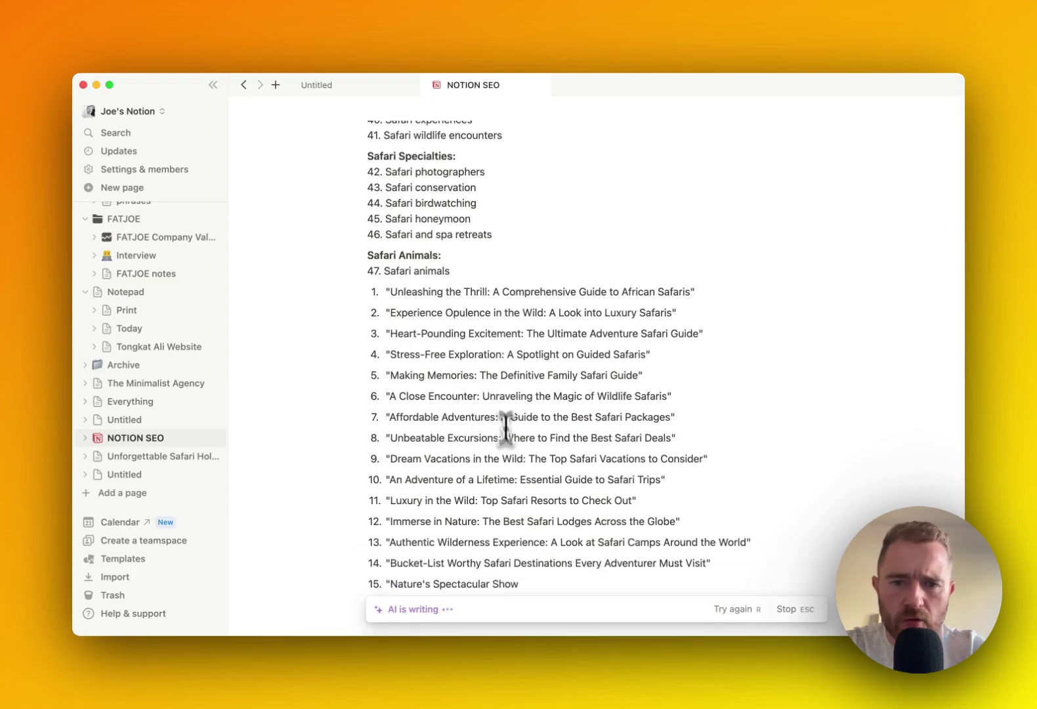
Review the generated SEO titles, ending at 43, 'Meet the Stars of the Show'.
{"action": "scroll", "coordinate": [507, 433], "scroll_direction": "down", "scroll_amount": 4}
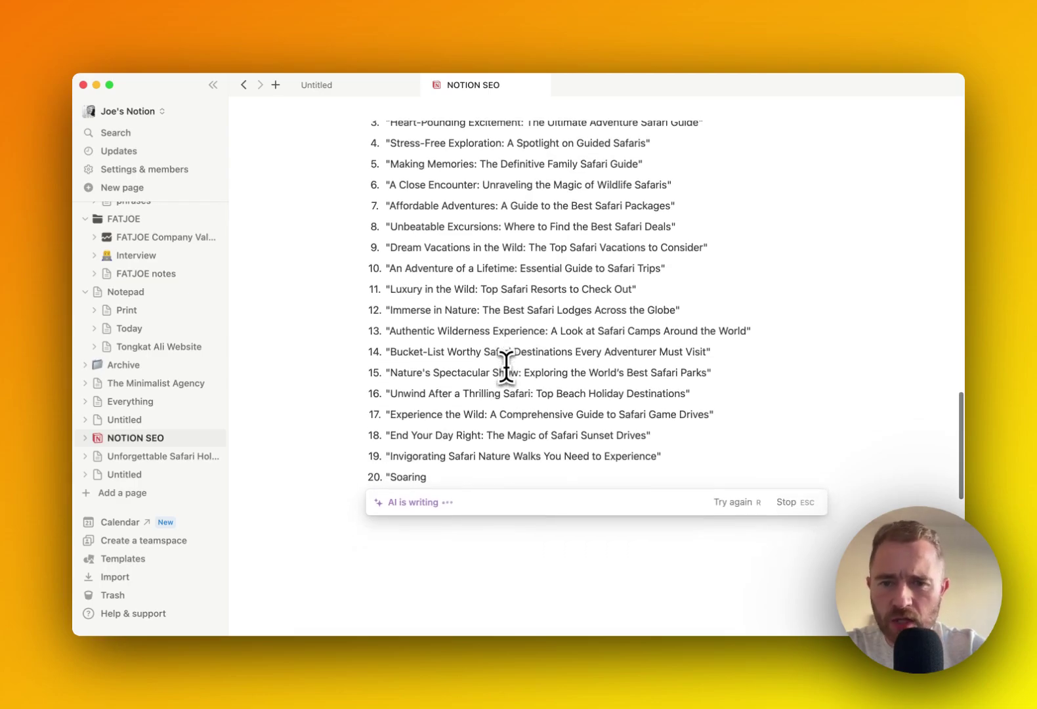
{"action": "scroll", "coordinate": [505, 364], "scroll_direction": "down", "scroll_amount": 2}
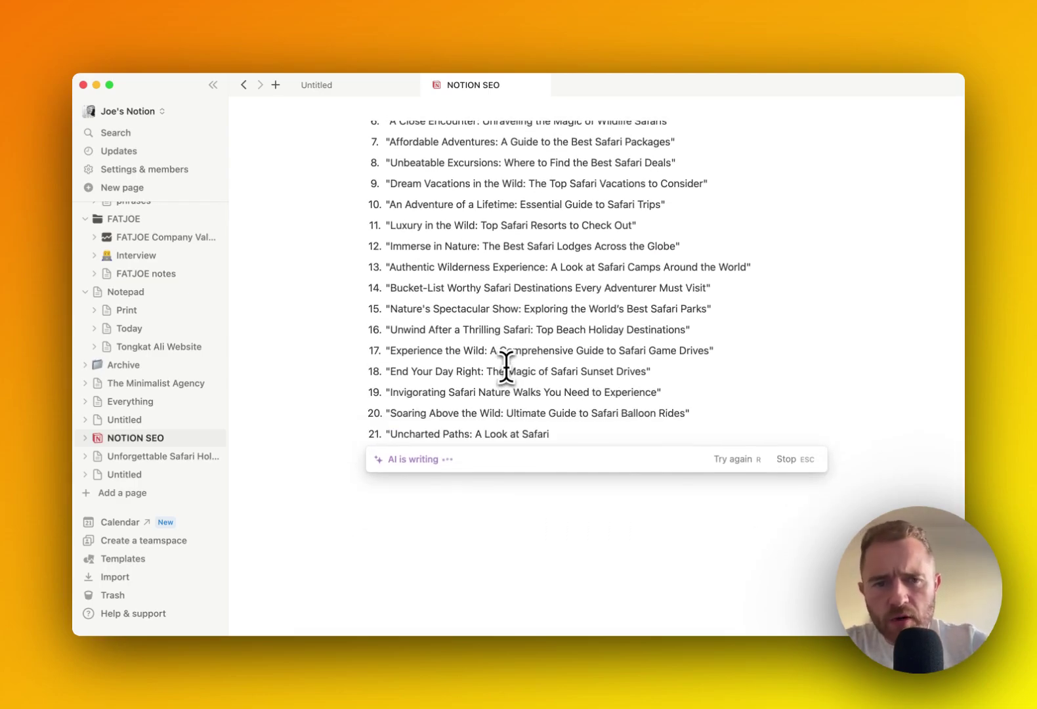
{"action": "scroll", "coordinate": [506, 364], "scroll_direction": "down", "scroll_amount": 2}
{"action": "scroll", "coordinate": [506, 365], "scroll_direction": "down", "scroll_amount": 2}
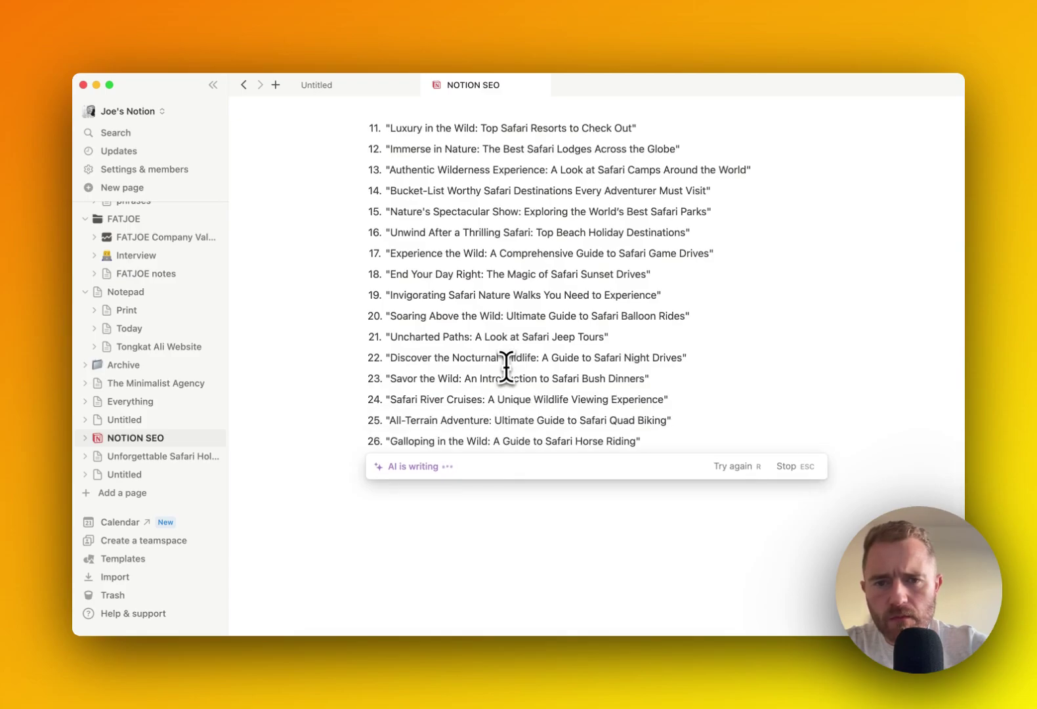
{"action": "scroll", "coordinate": [506, 368], "scroll_direction": "down", "scroll_amount": 4}
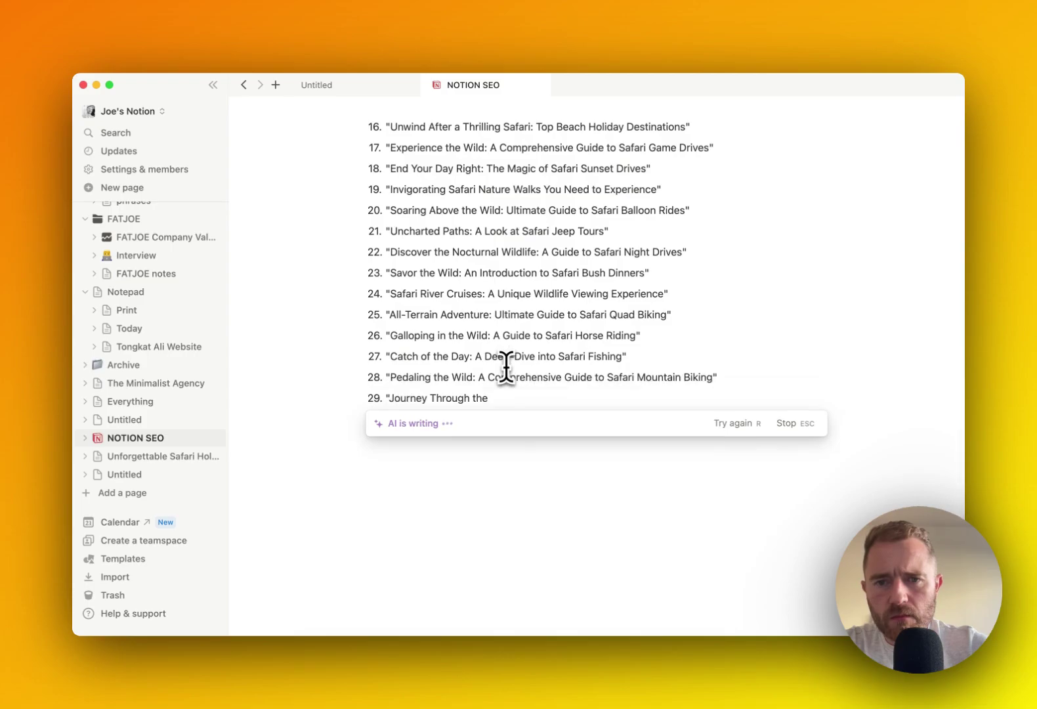
{"action": "scroll", "coordinate": [506, 364], "scroll_direction": "down", "scroll_amount": 3}
{"action": "scroll", "coordinate": [506, 367], "scroll_direction": "down", "scroll_amount": 2}
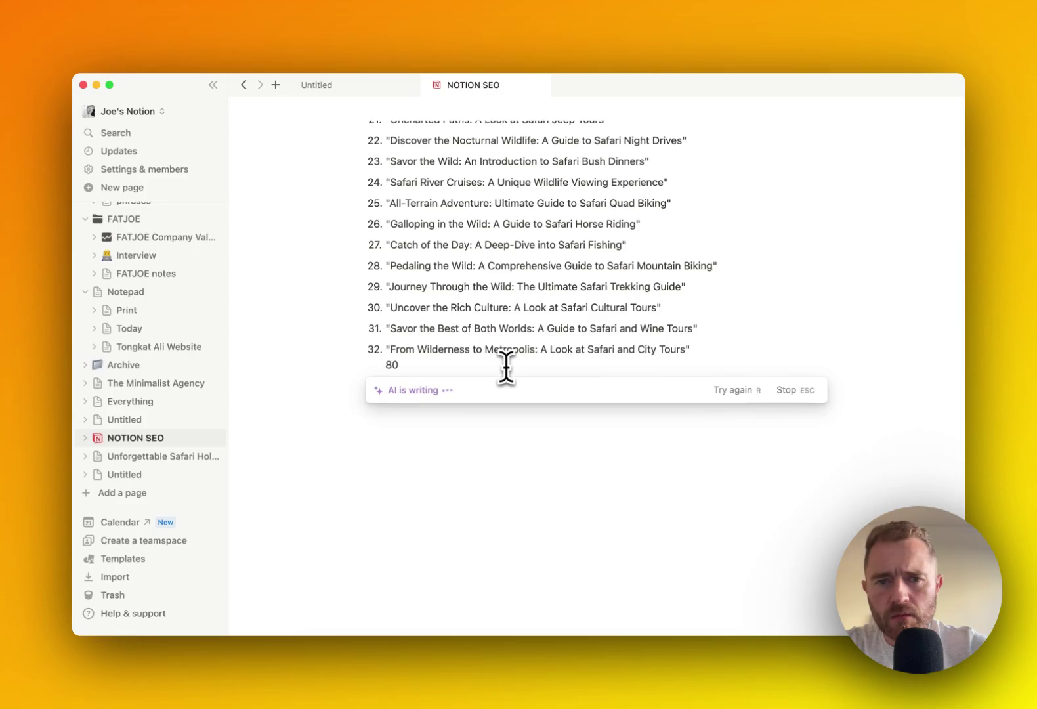
{"action": "scroll", "coordinate": [505, 365], "scroll_direction": "down", "scroll_amount": 4}
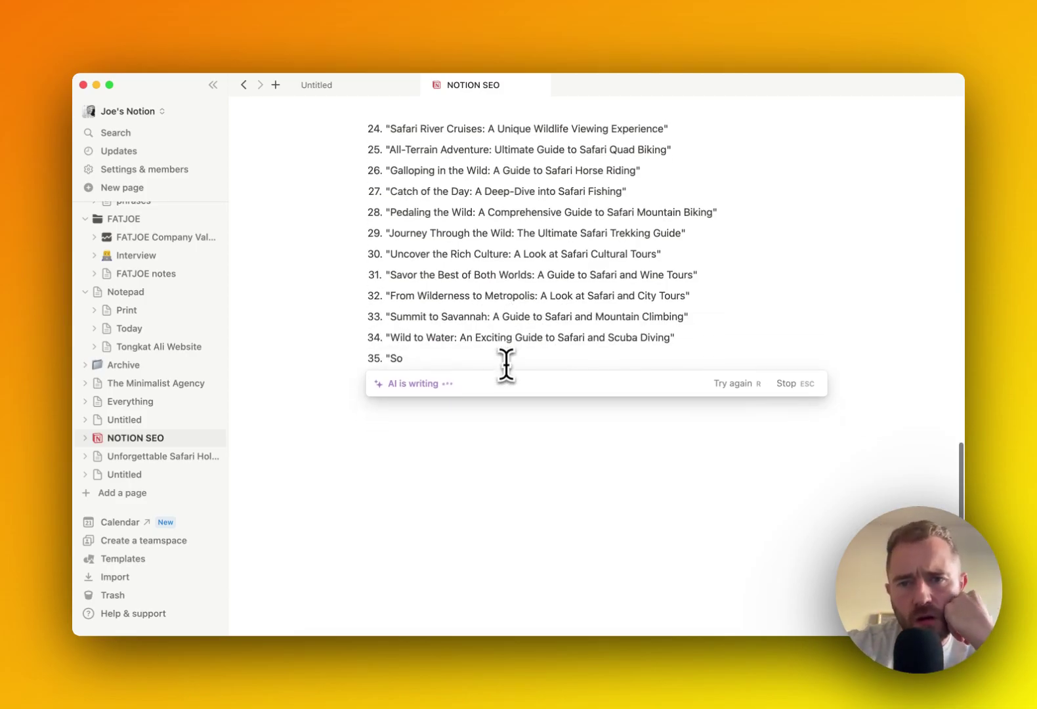
{"action": "scroll", "coordinate": [505, 364], "scroll_direction": "up", "scroll_amount": 20}
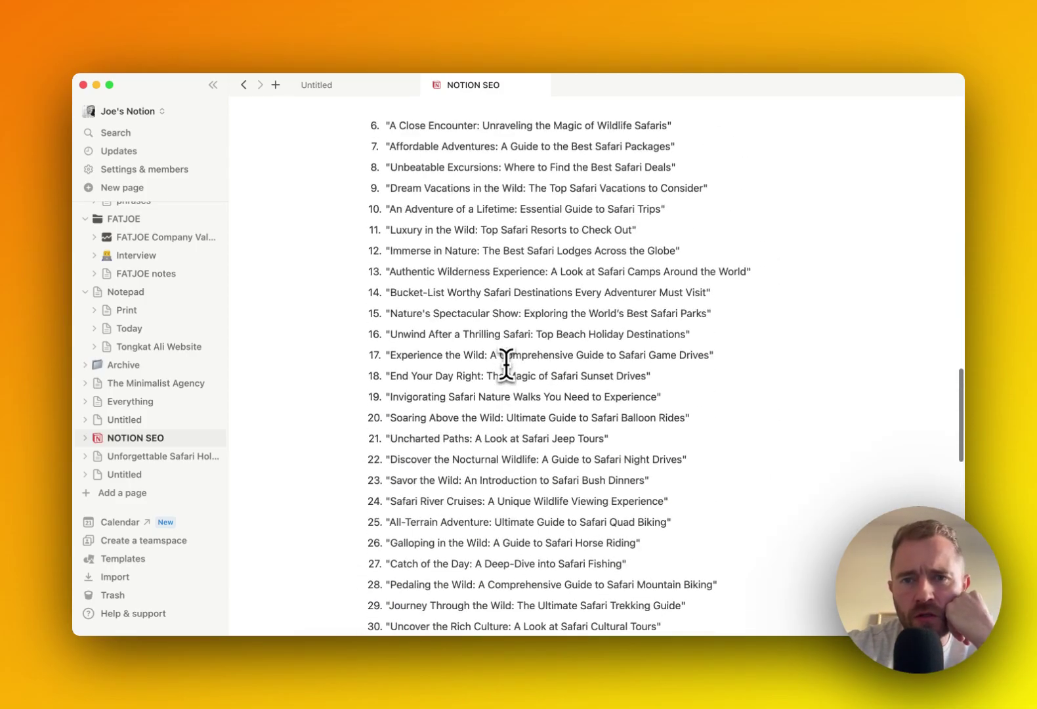
{"action": "scroll", "coordinate": [506, 364], "scroll_direction": "up", "scroll_amount": 15}
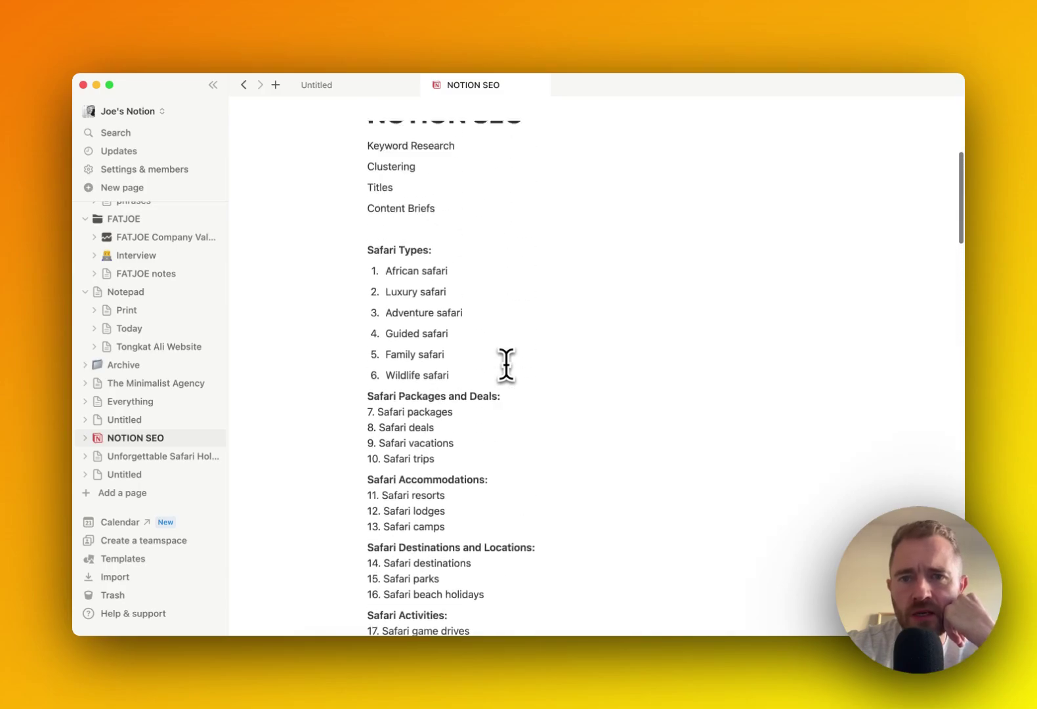
{"action": "scroll", "coordinate": [506, 364], "scroll_direction": "down", "scroll_amount": 20}
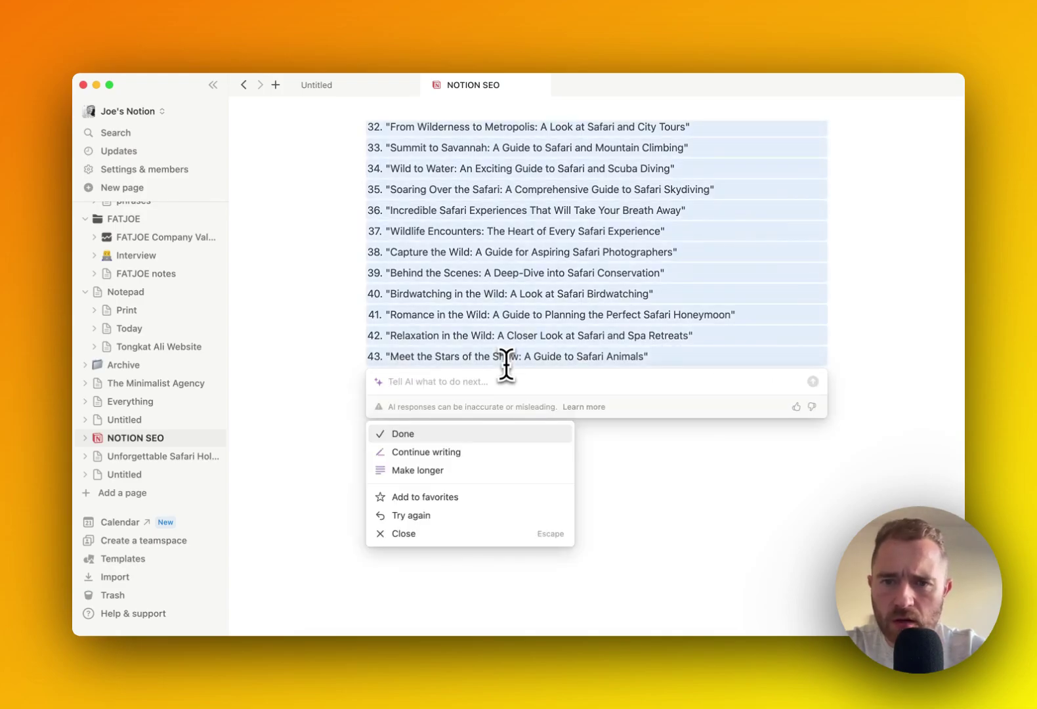
Ask the AI to put the keywords and titles into a table by category.
{"action": "type", "text": "p"}
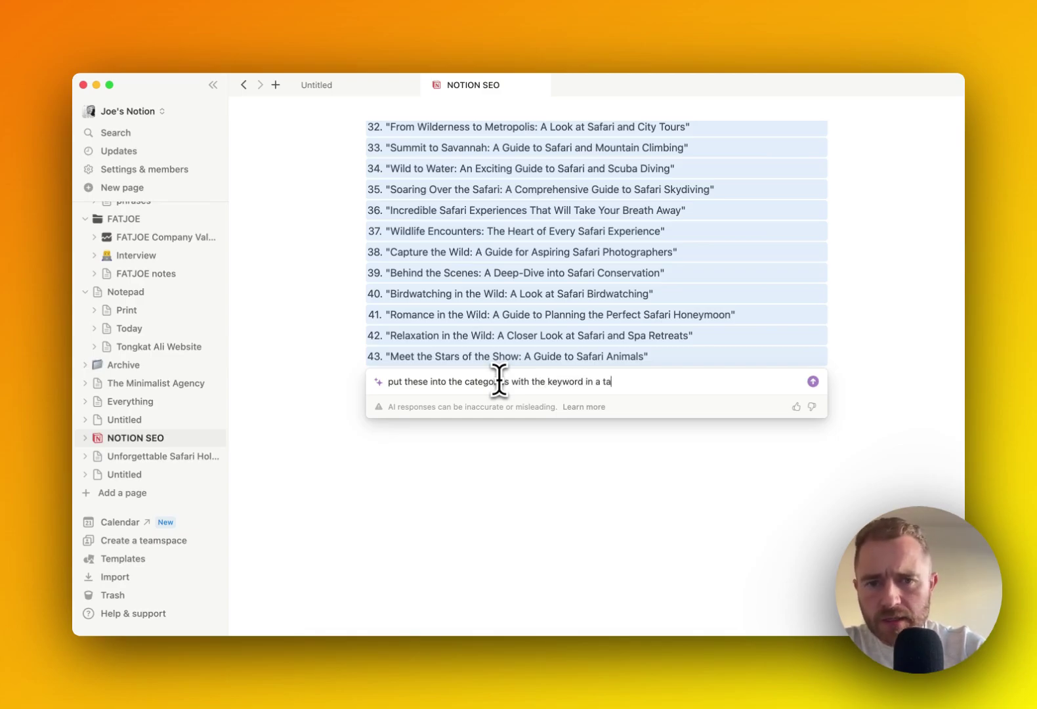
{"action": "key", "text": "Return"}
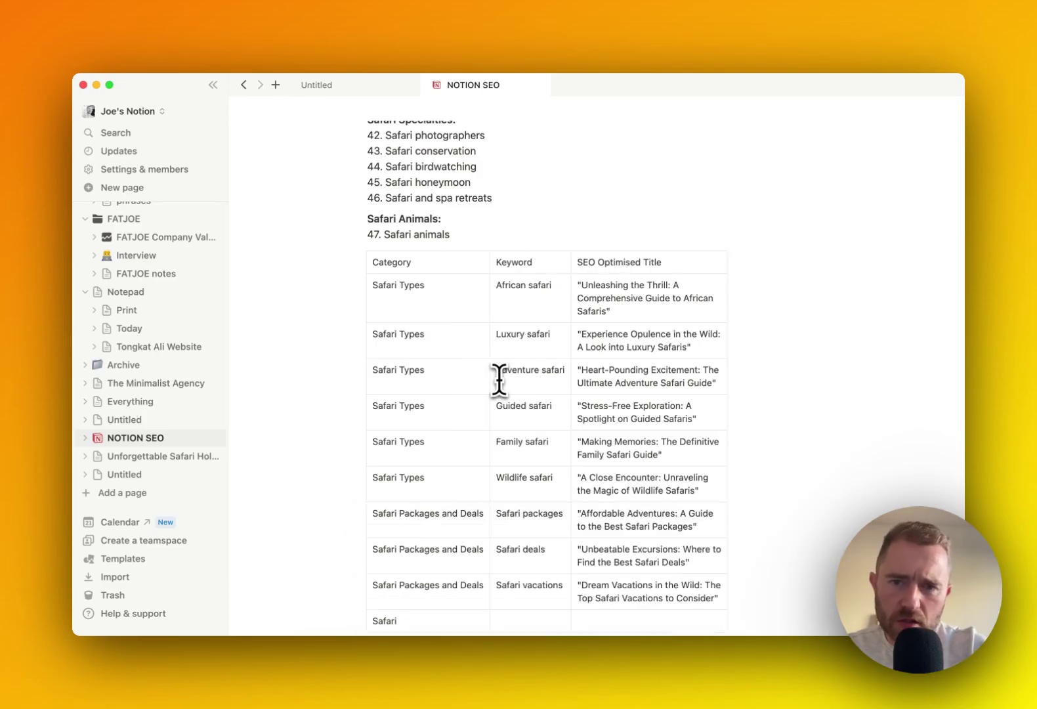
{"action": "scroll", "coordinate": [498, 379], "scroll_direction": "down", "scroll_amount": 2}
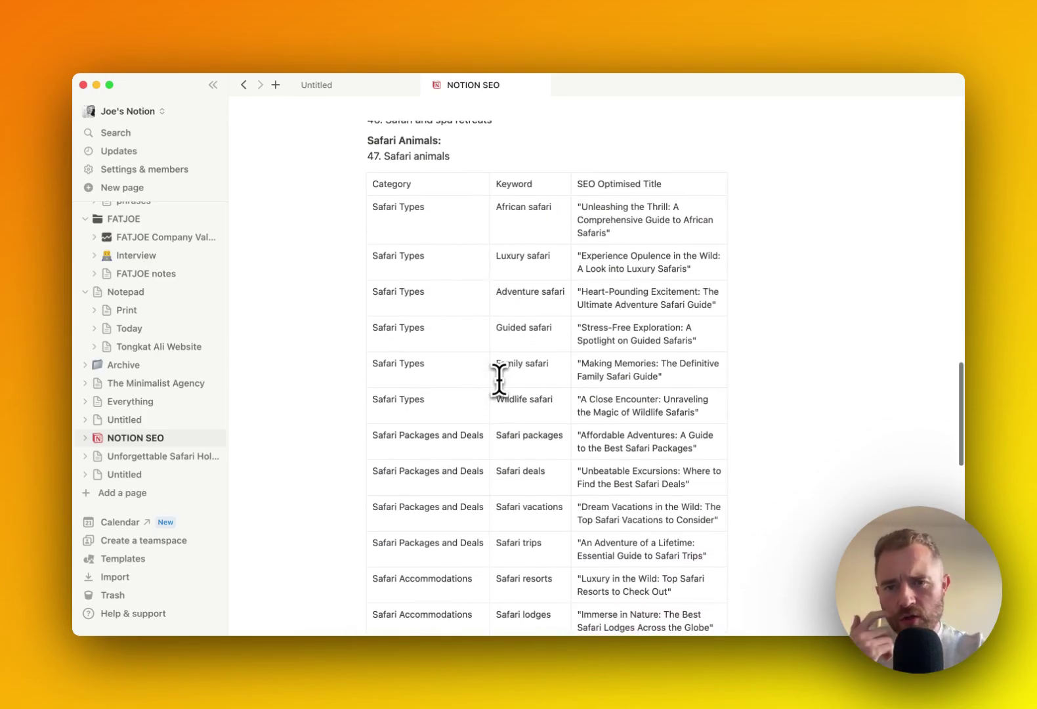
{"action": "scroll", "coordinate": [499, 380], "scroll_direction": "down", "scroll_amount": 1}
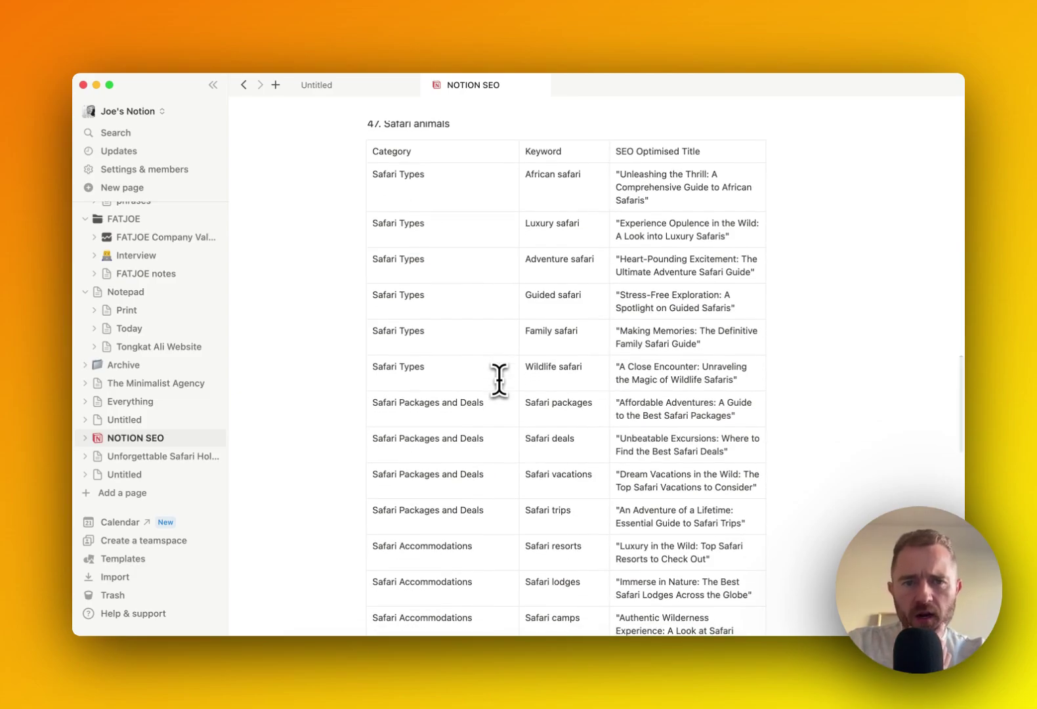
{"action": "scroll", "coordinate": [499, 379], "scroll_direction": "up", "scroll_amount": 1}
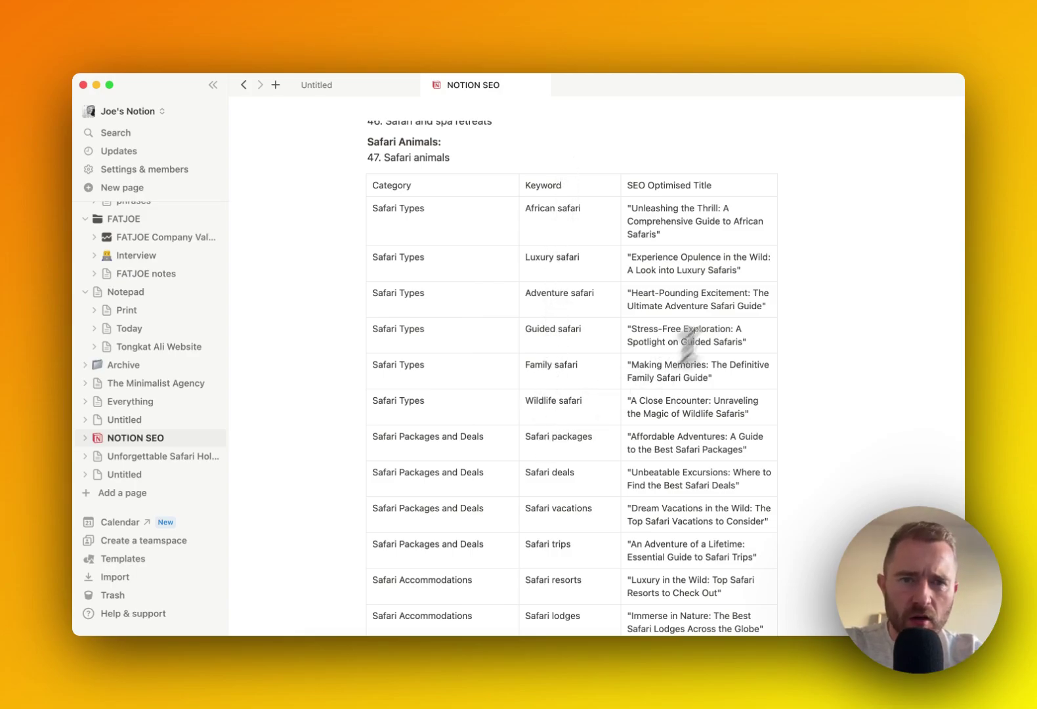
{"action": "scroll", "coordinate": [715, 439], "scroll_direction": "down", "scroll_amount": 10}
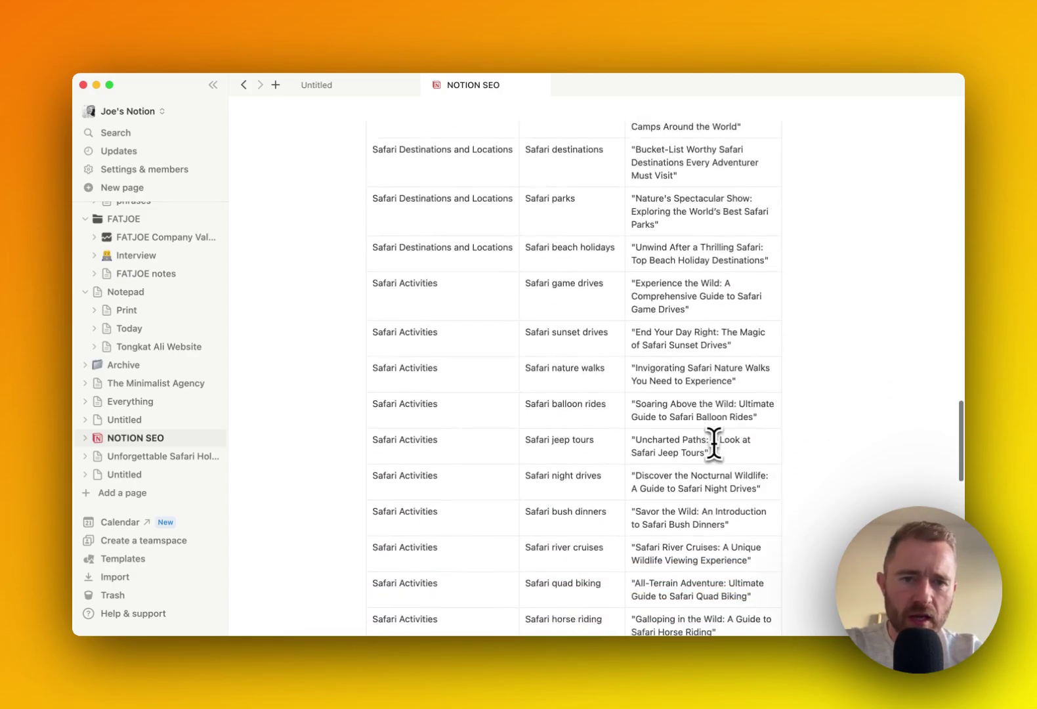
{"action": "scroll", "coordinate": [714, 443], "scroll_direction": "down", "scroll_amount": 5}
Accept the Category/Keyword/SEO Optimised Title table and select the African safari article title.
{"action": "scroll", "coordinate": [714, 443], "scroll_direction": "up", "scroll_amount": 12}
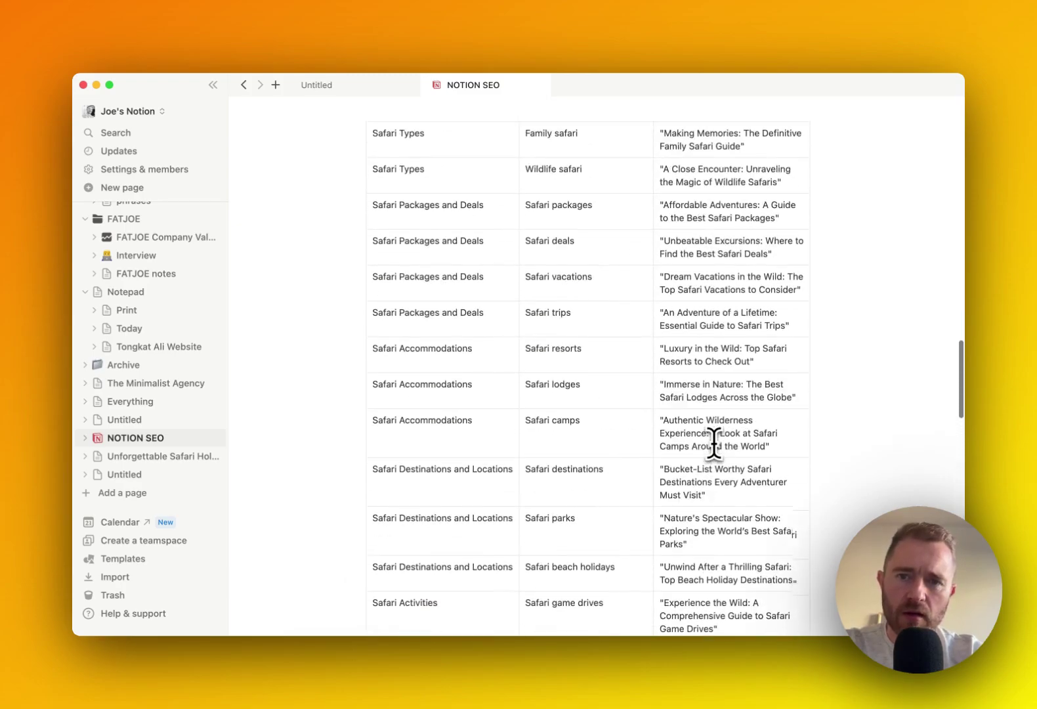
{"action": "scroll", "coordinate": [714, 439], "scroll_direction": "up", "scroll_amount": 5}
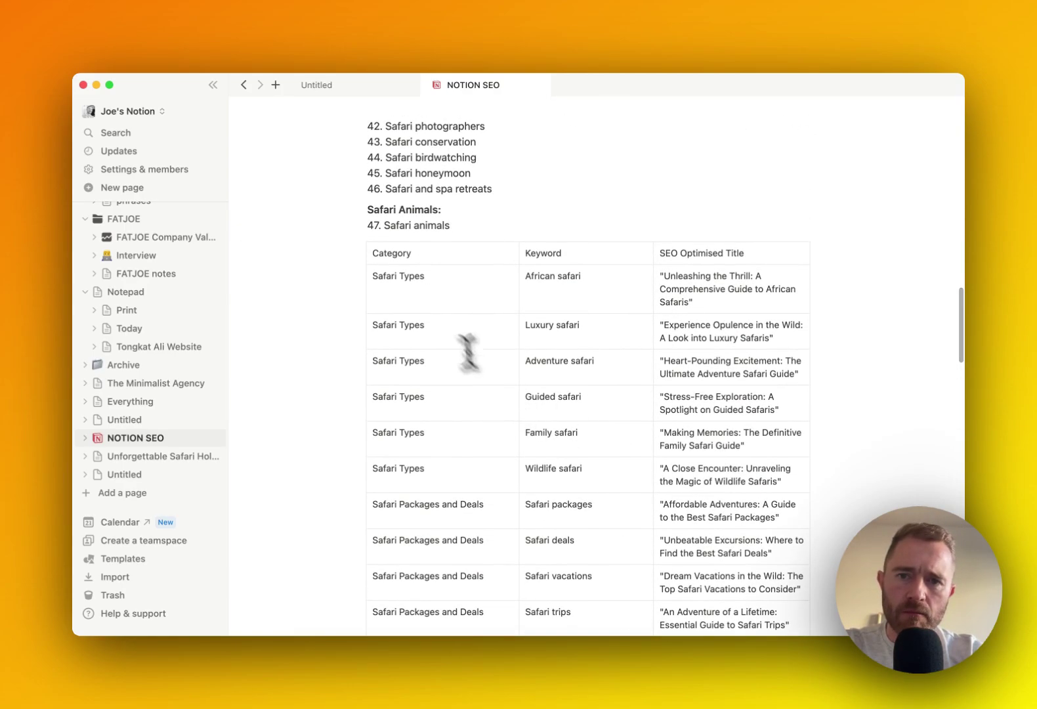
{"action": "scroll", "coordinate": [437, 297], "scroll_direction": "down", "scroll_amount": 4}
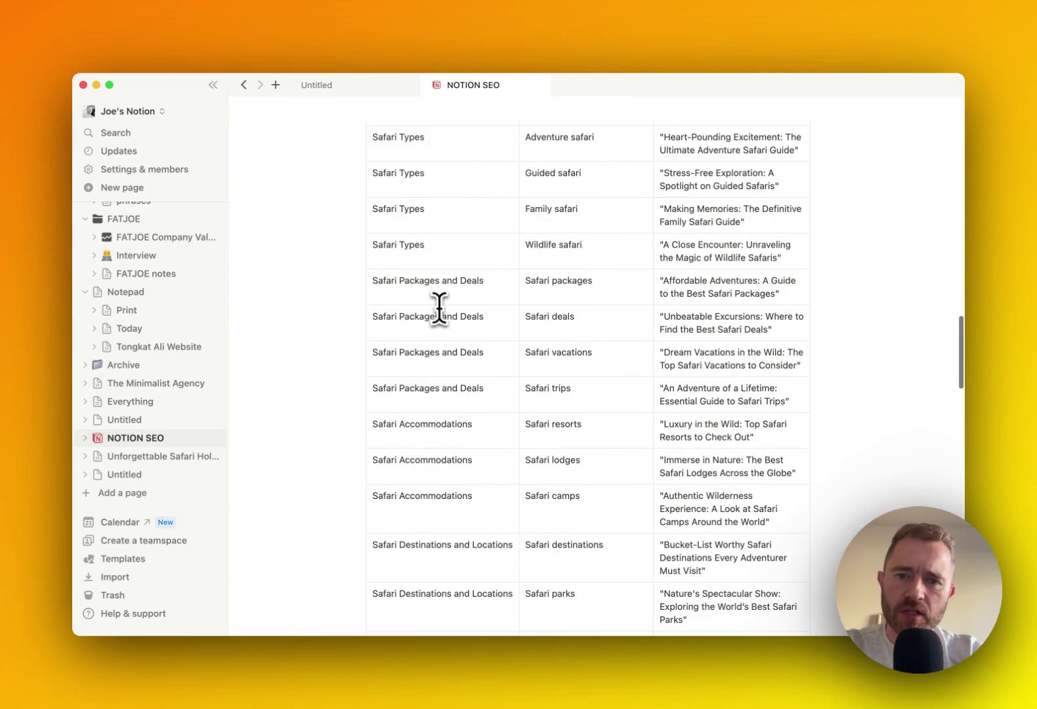
{"action": "scroll", "coordinate": [439, 307], "scroll_direction": "down", "scroll_amount": 6}
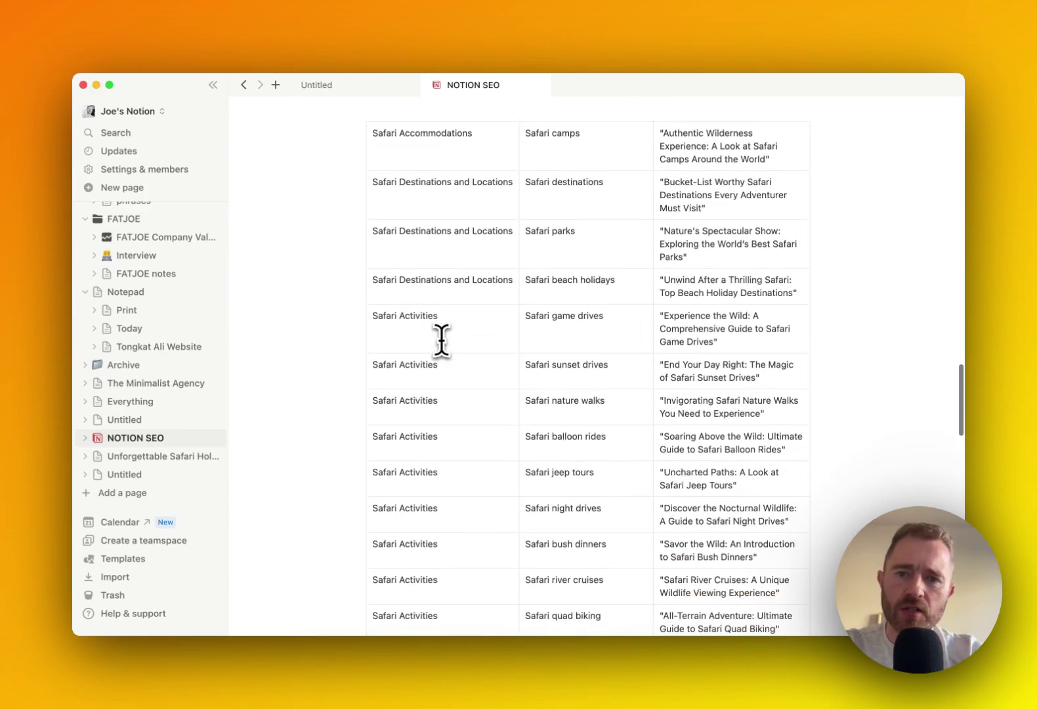
{"action": "scroll", "coordinate": [441, 340], "scroll_direction": "down", "scroll_amount": 15}
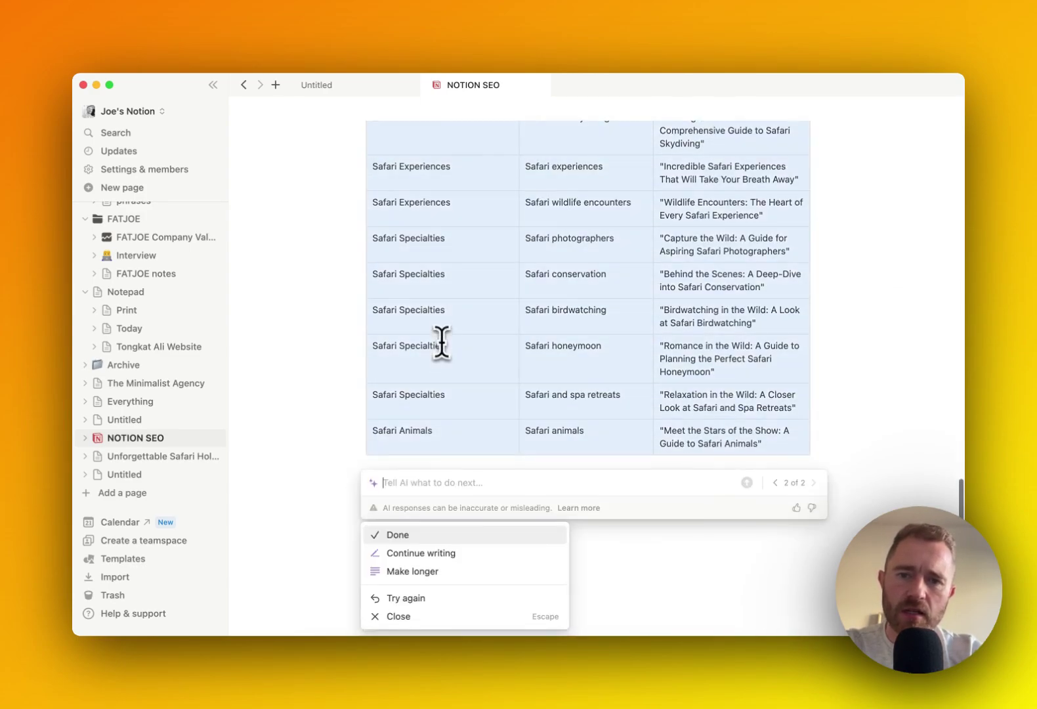
{"action": "scroll", "coordinate": [530, 428], "scroll_direction": "up", "scroll_amount": 15}
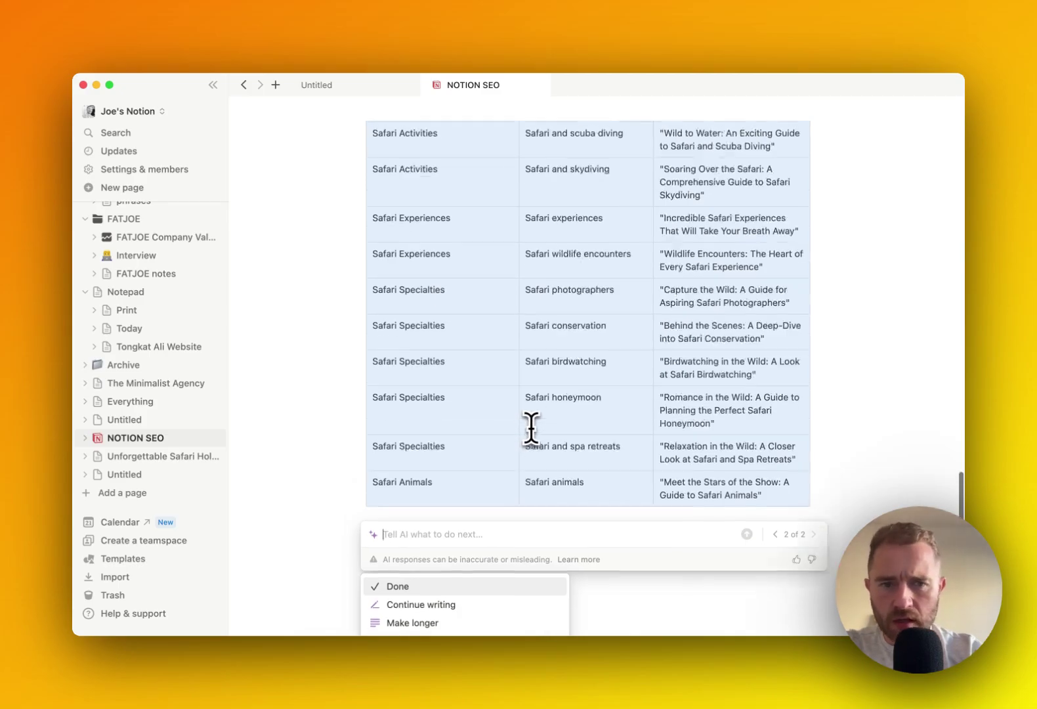
{"action": "scroll", "coordinate": [530, 428], "scroll_direction": "up", "scroll_amount": 12}
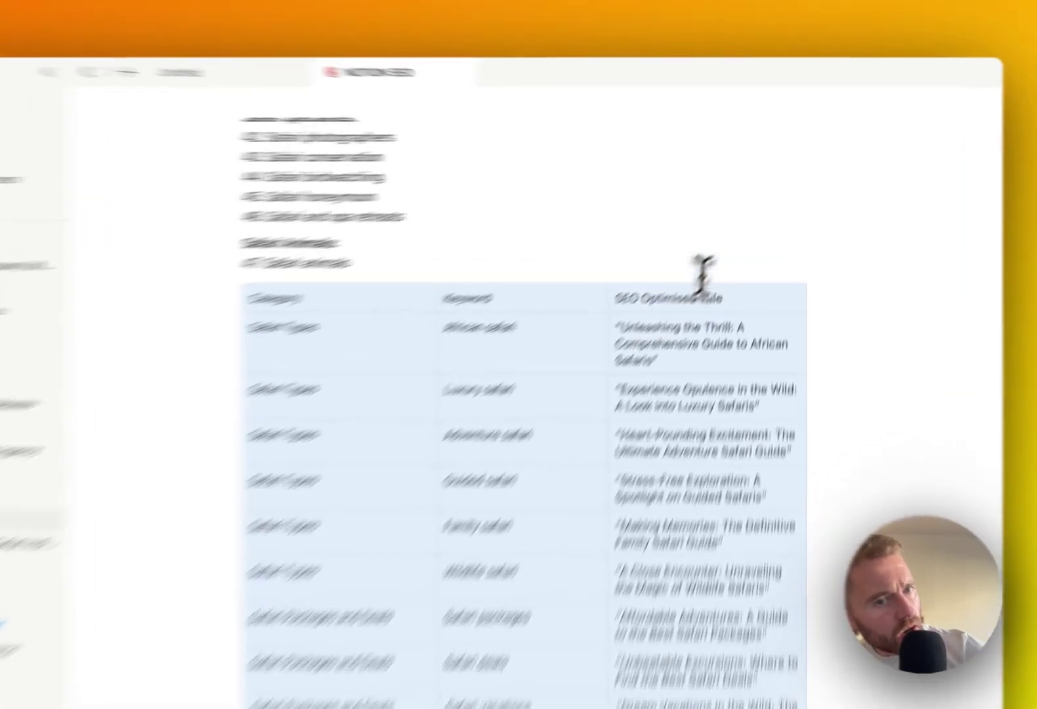
{"action": "key", "text": "Return"}
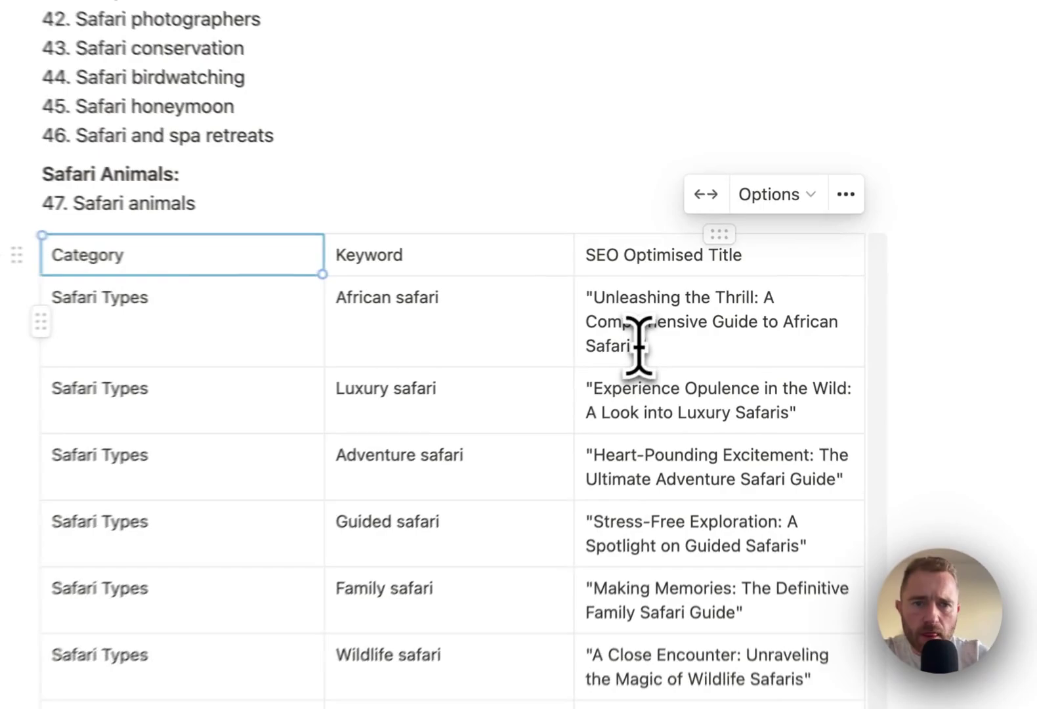
{"action": "left_click_drag", "start_coordinate": [687, 313], "coordinate": [664, 289]}
{"action": "key", "text": "super+c"}
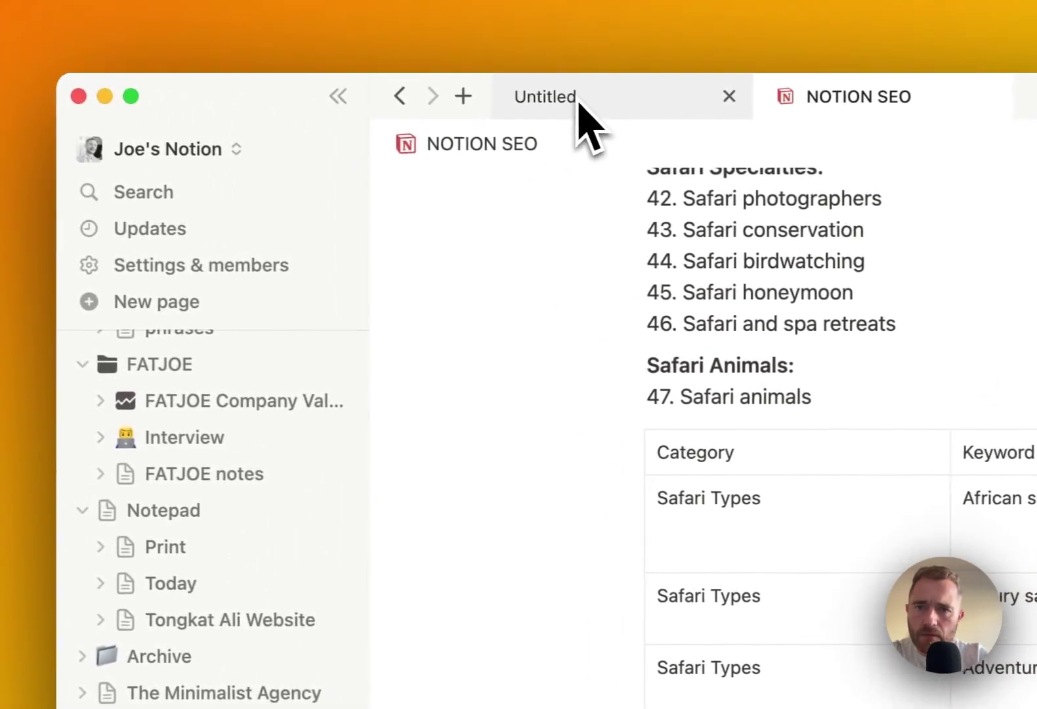
On the new Untitled page, start an AI prompt to 'create a SEO content' brief.
{"action": "left_click", "coordinate": [259, 46]}
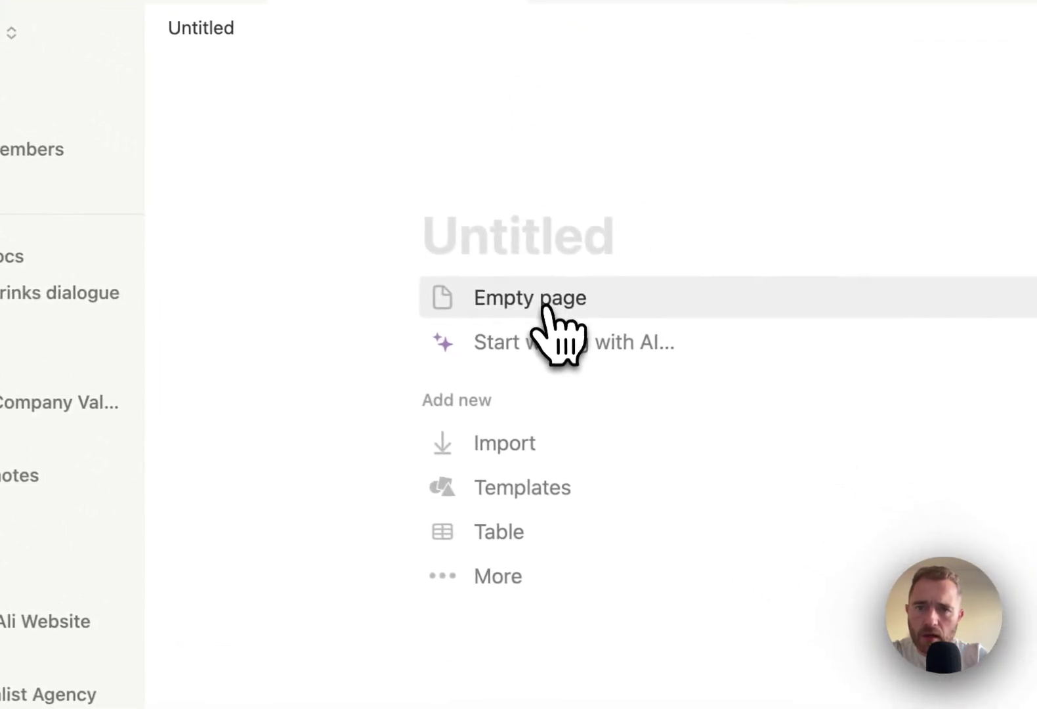
{"action": "left_click", "coordinate": [686, 404]}
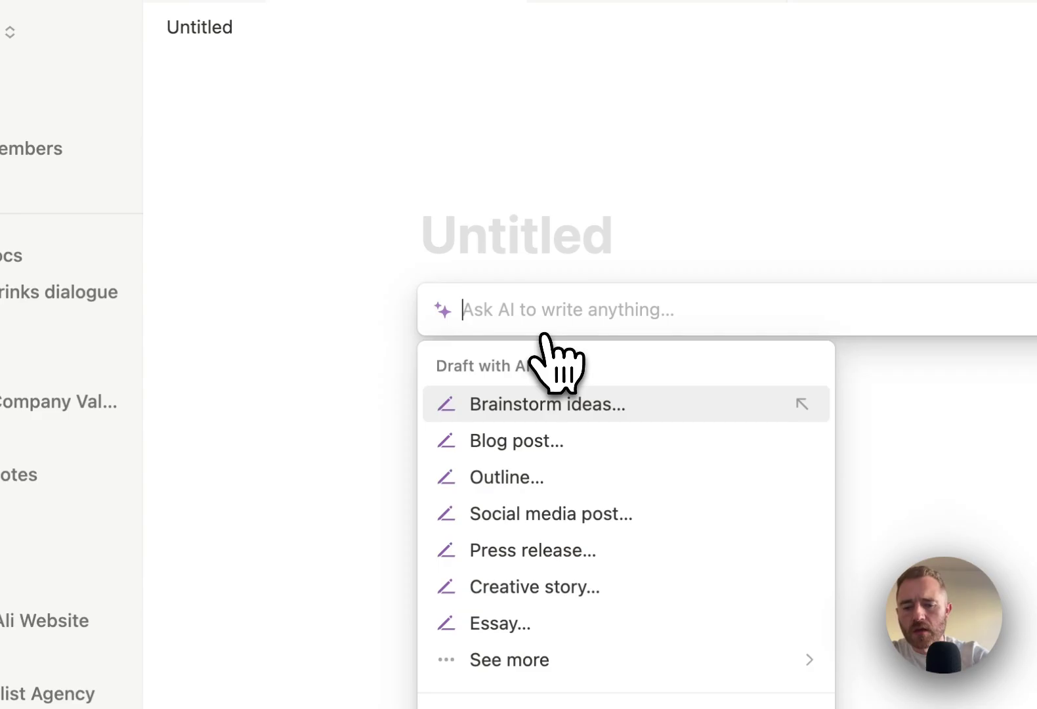
{"action": "type", "text": "create a SEO "}
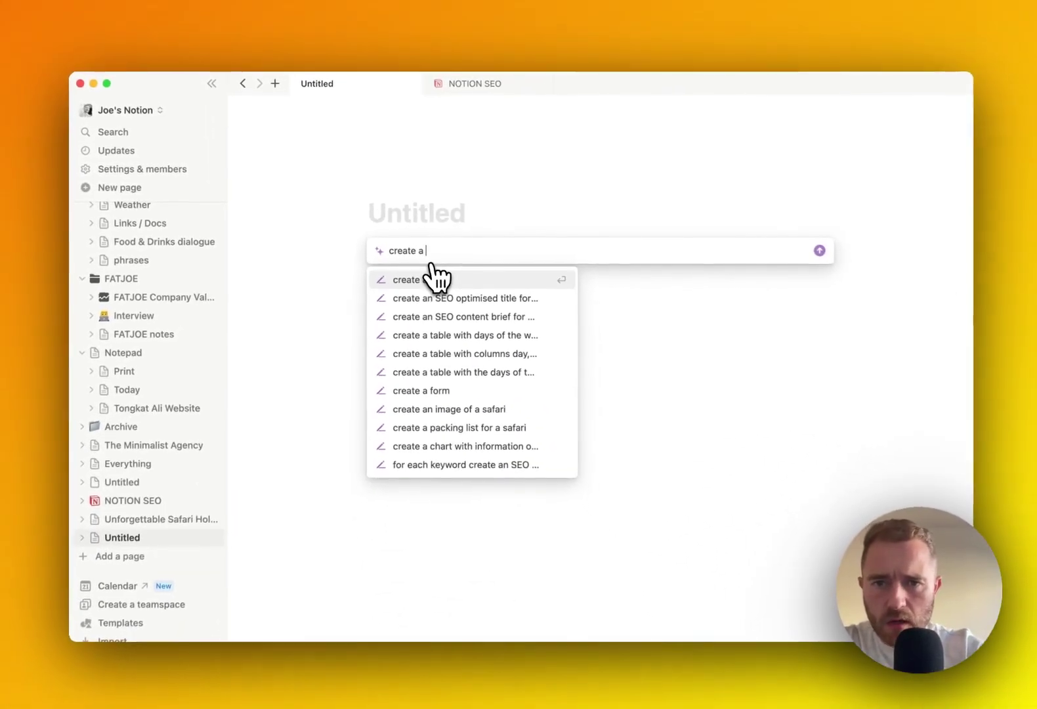
{"action": "type", "text": "con"}
{"action": "type", "text": "ten"}
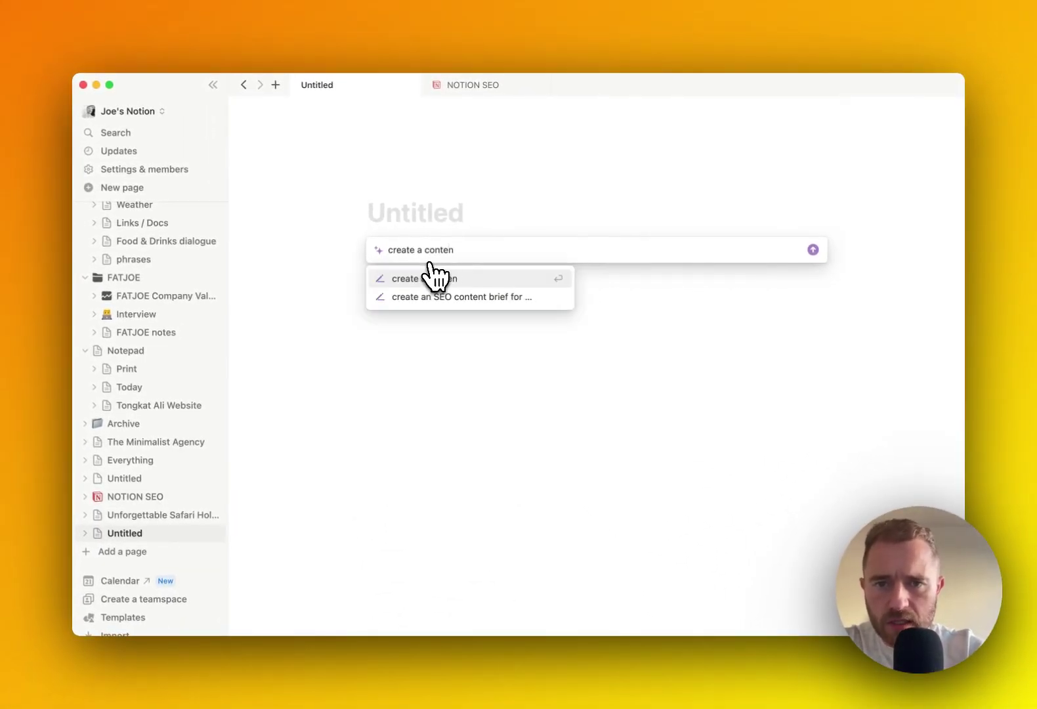
{"action": "key", "text": "BackSpace"}
{"action": "key", "text": "BackSpace"}
{"action": "key", "text": "BackSpace"}
{"action": "key", "text": "BackSpace"}
{"action": "key", "text": "BackSpace"}
{"action": "key", "text": "BackSpace"}
{"action": "type", "text": "SEO content brief for an"}
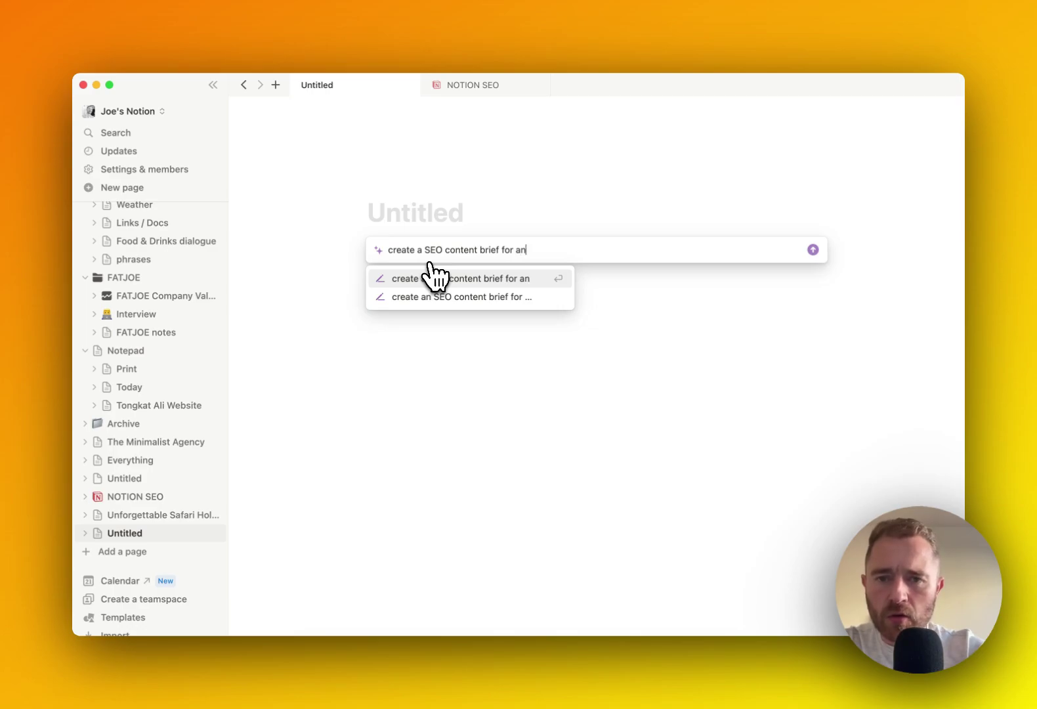
Add the quoted African safari article title and 'optimised for the keyword African Safaris', then submit.
{"action": "type", "text": "titled"}
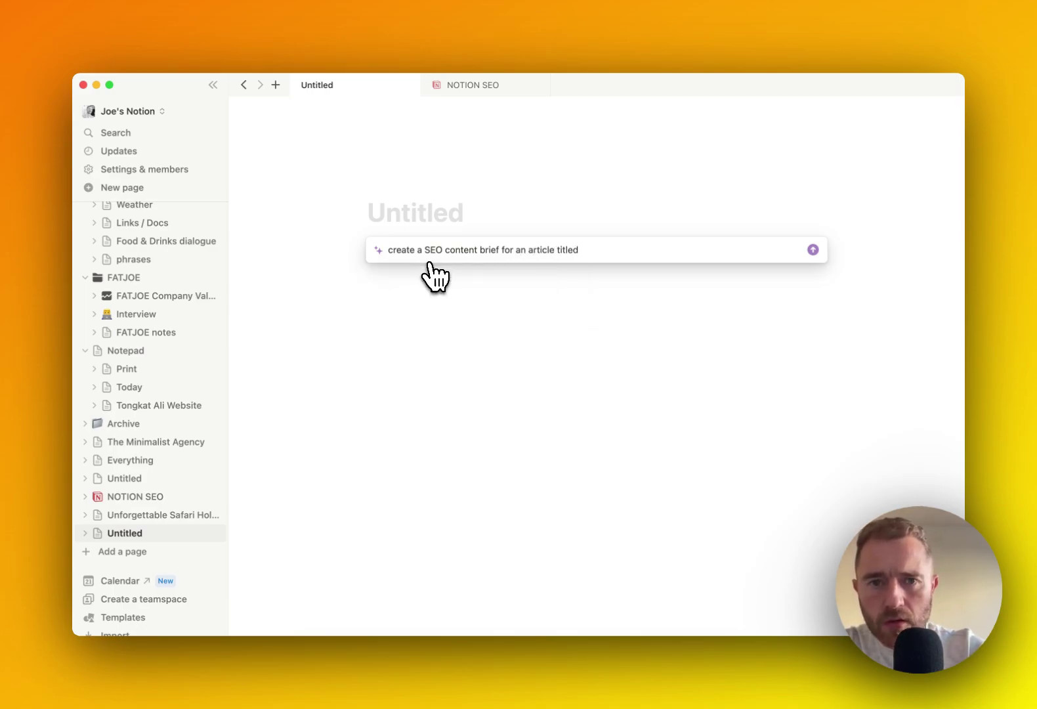
{"action": "key", "text": "super+v"}
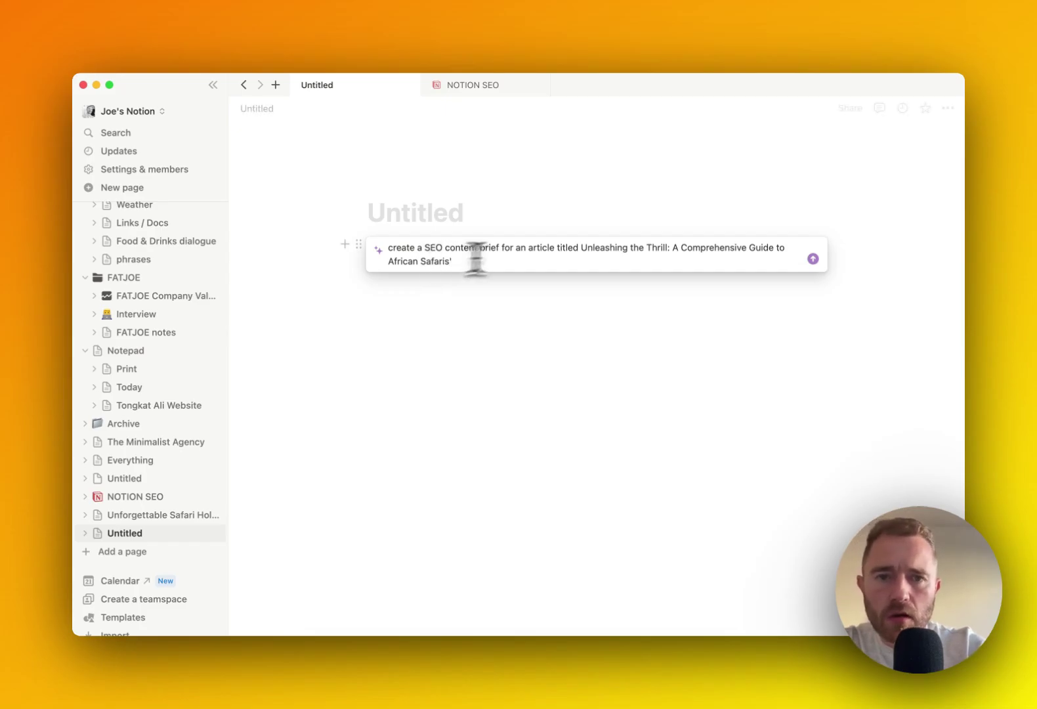
{"action": "left_click", "coordinate": [562, 248]}
{"action": "type", "text": "'"}
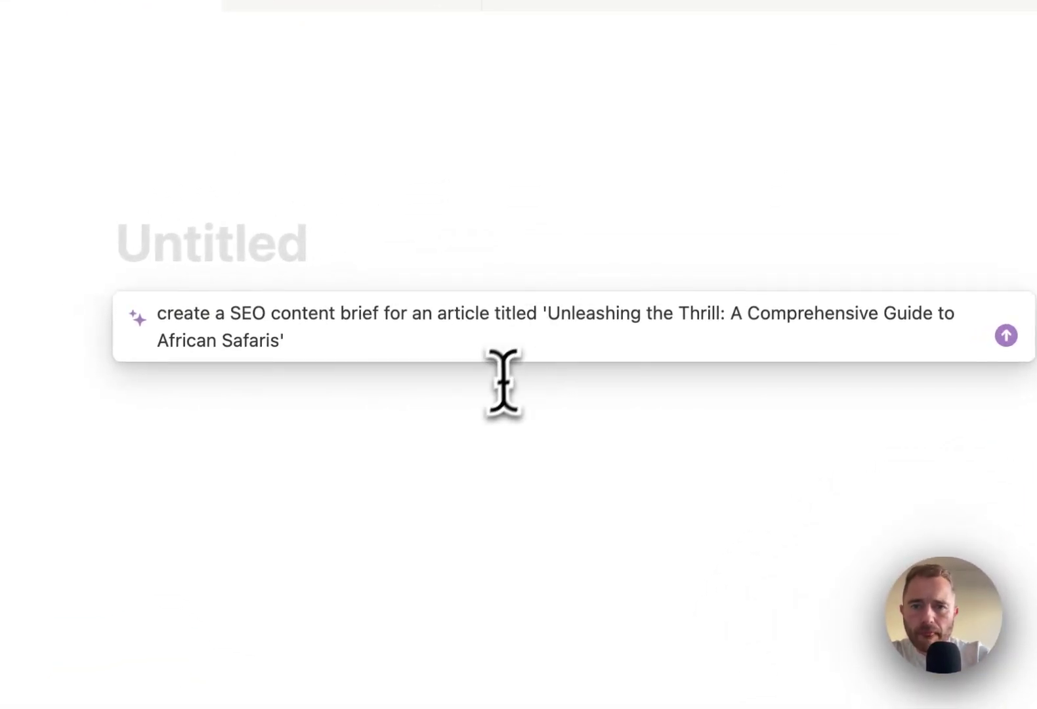
{"action": "left_click", "coordinate": [491, 354]}
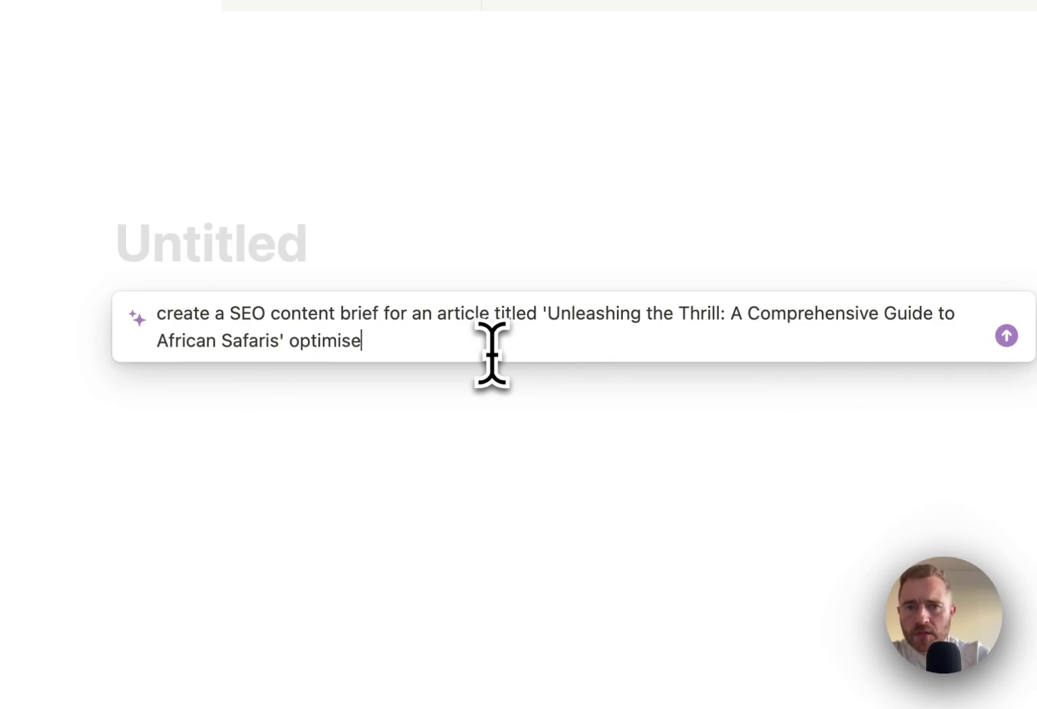
{"action": "type", "text": "optimised for th"}
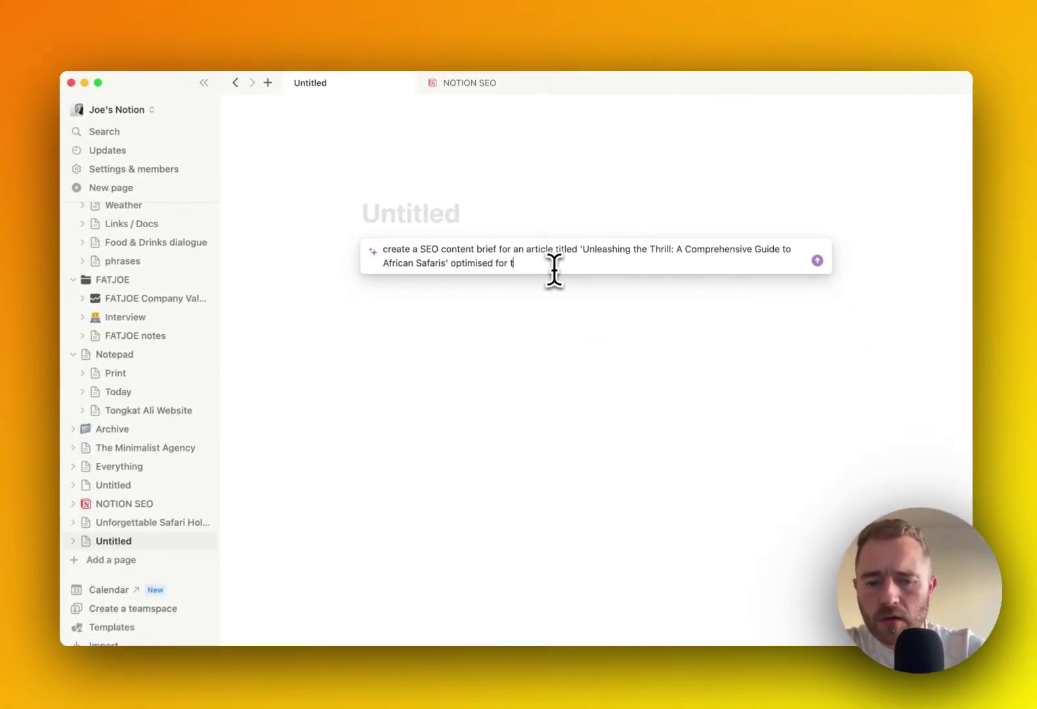
{"action": "type", "text": "e keyword African Safaris"}
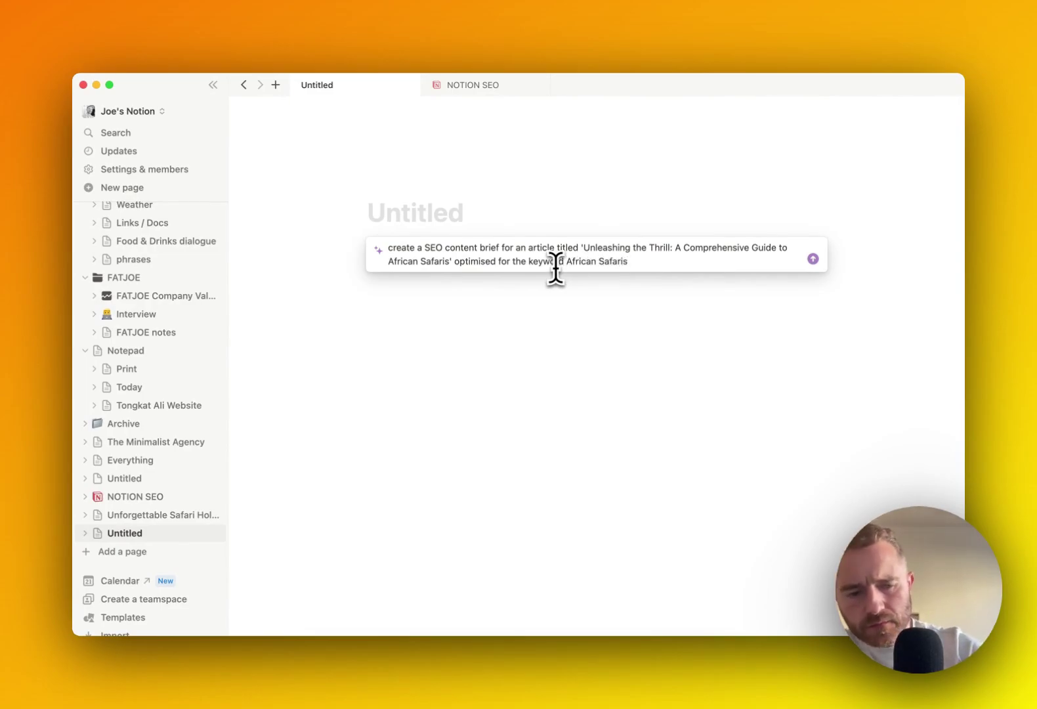
{"action": "key", "text": "Return"}
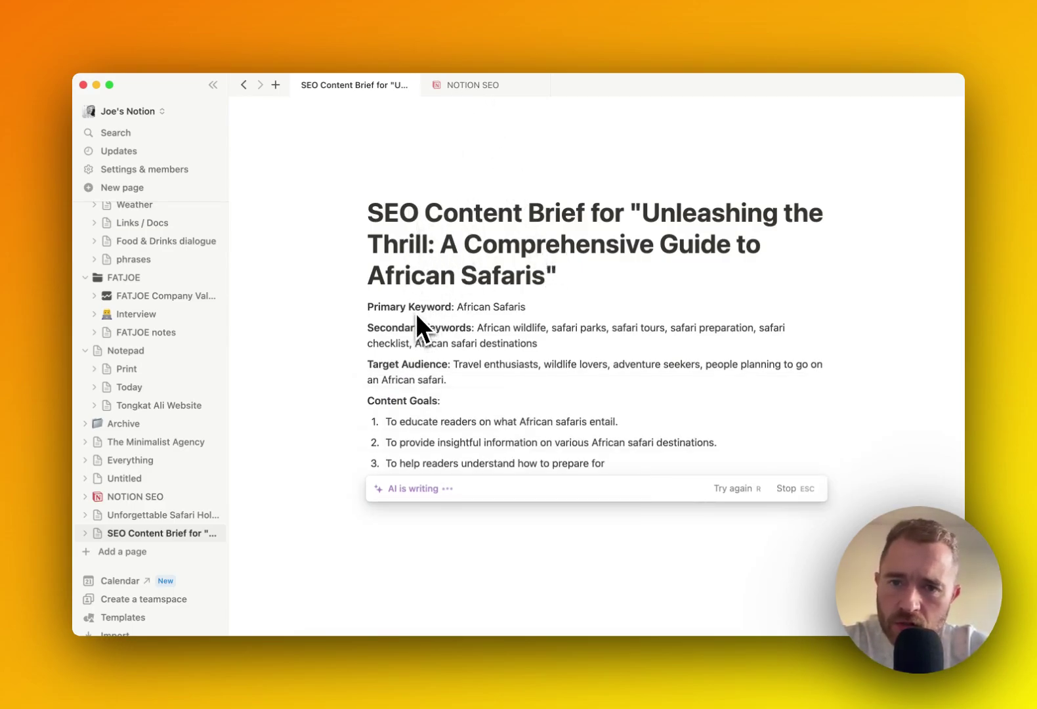
Review the brief's outline, call to action and SEO recommendations, then keep the draft.
{"action": "scroll", "coordinate": [446, 338], "scroll_direction": "down", "scroll_amount": 1}
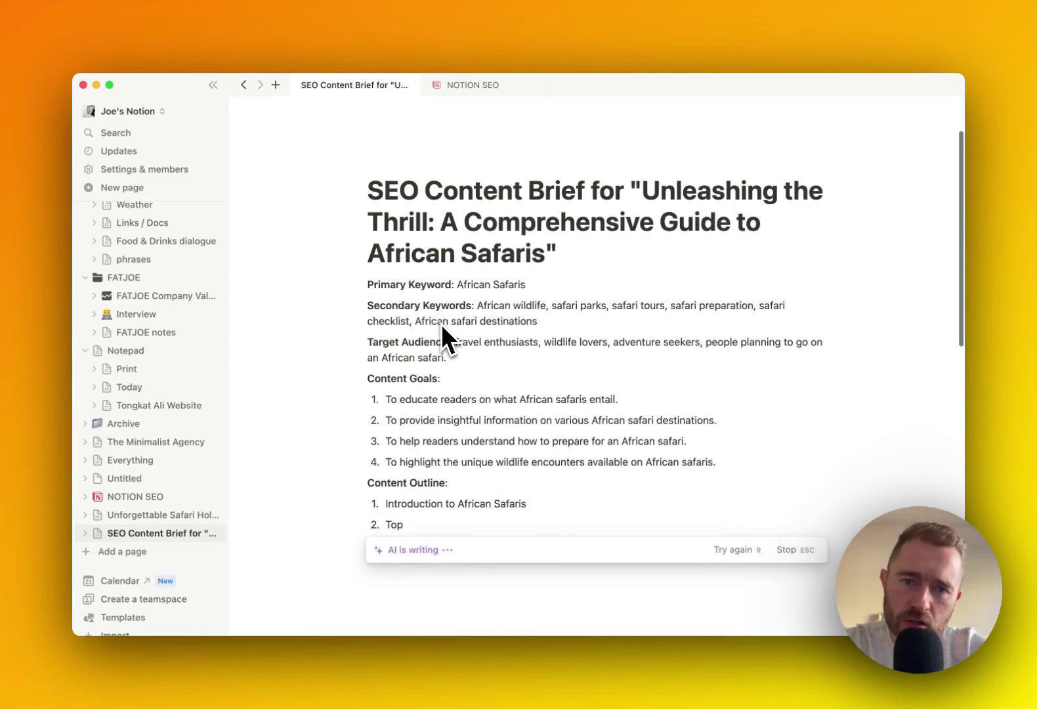
{"action": "scroll", "coordinate": [428, 361], "scroll_direction": "down", "scroll_amount": 3}
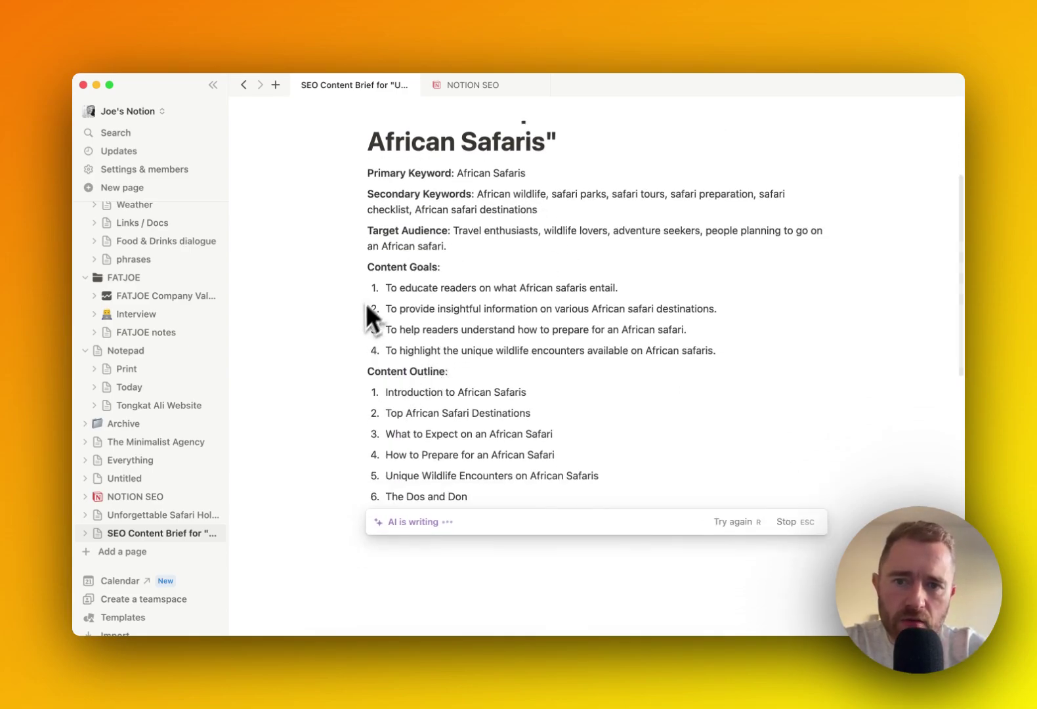
{"action": "scroll", "coordinate": [420, 472], "scroll_direction": "down", "scroll_amount": 2}
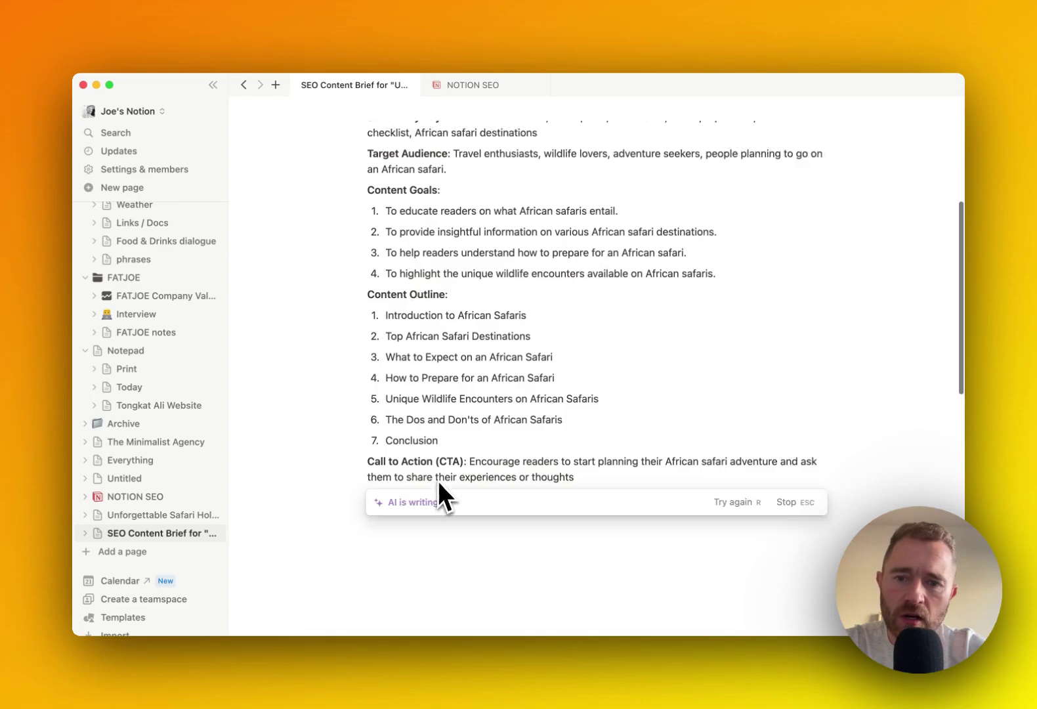
{"action": "scroll", "coordinate": [440, 476], "scroll_direction": "down", "scroll_amount": 1}
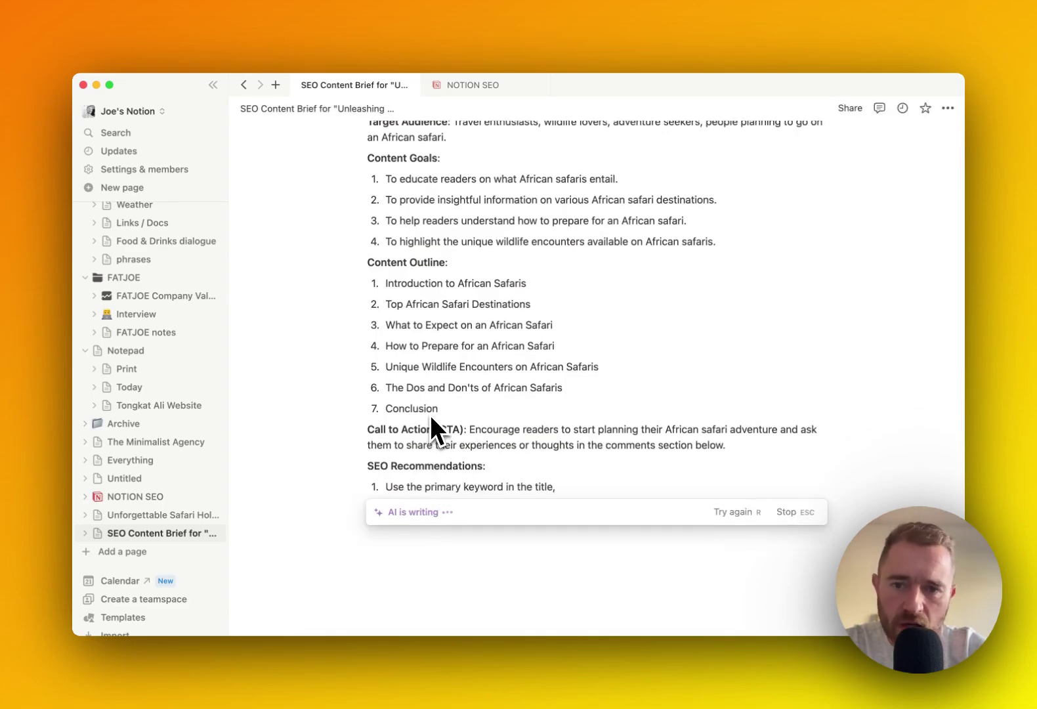
{"action": "scroll", "coordinate": [429, 478], "scroll_direction": "down", "scroll_amount": 2}
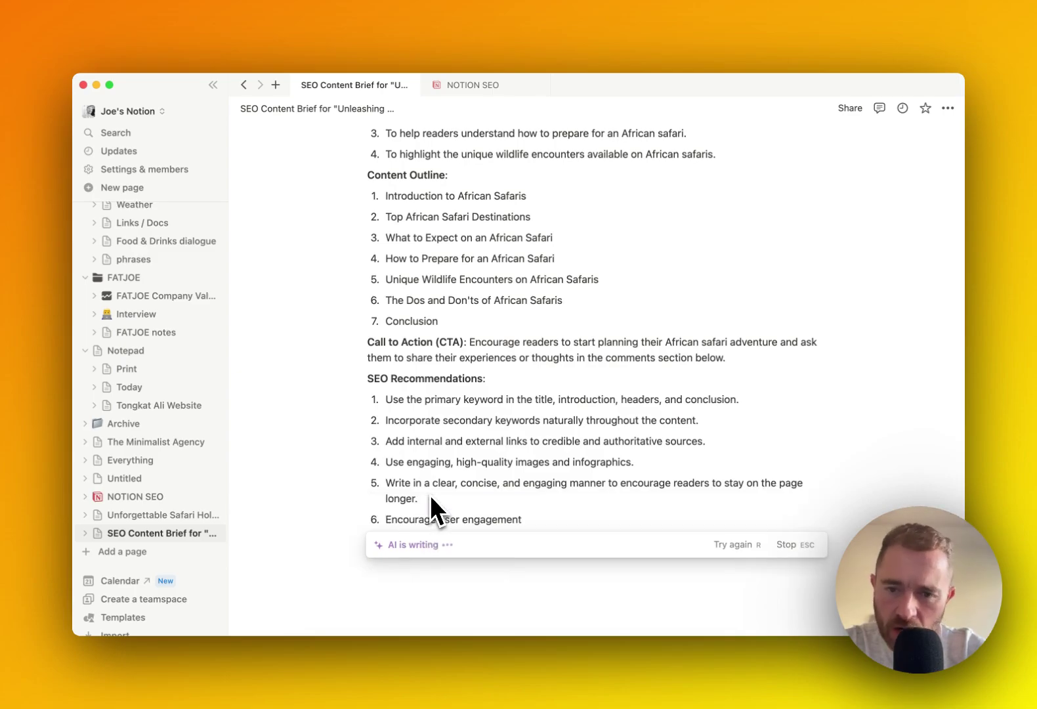
{"action": "scroll", "coordinate": [430, 495], "scroll_direction": "down", "scroll_amount": 2}
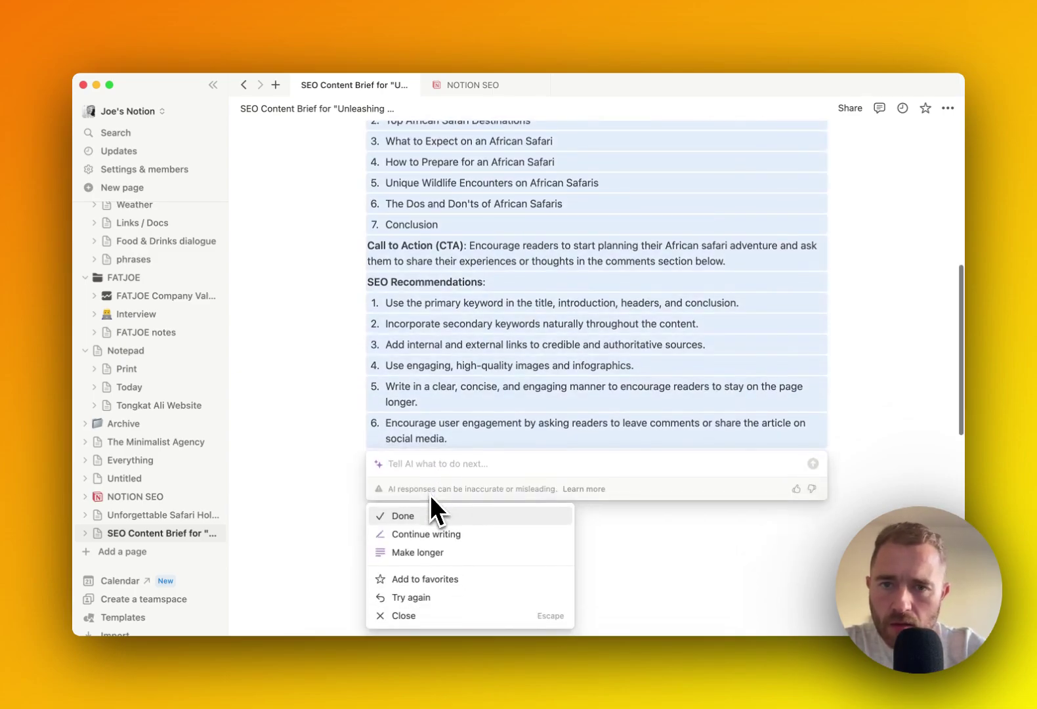
{"action": "key", "text": "Return"}
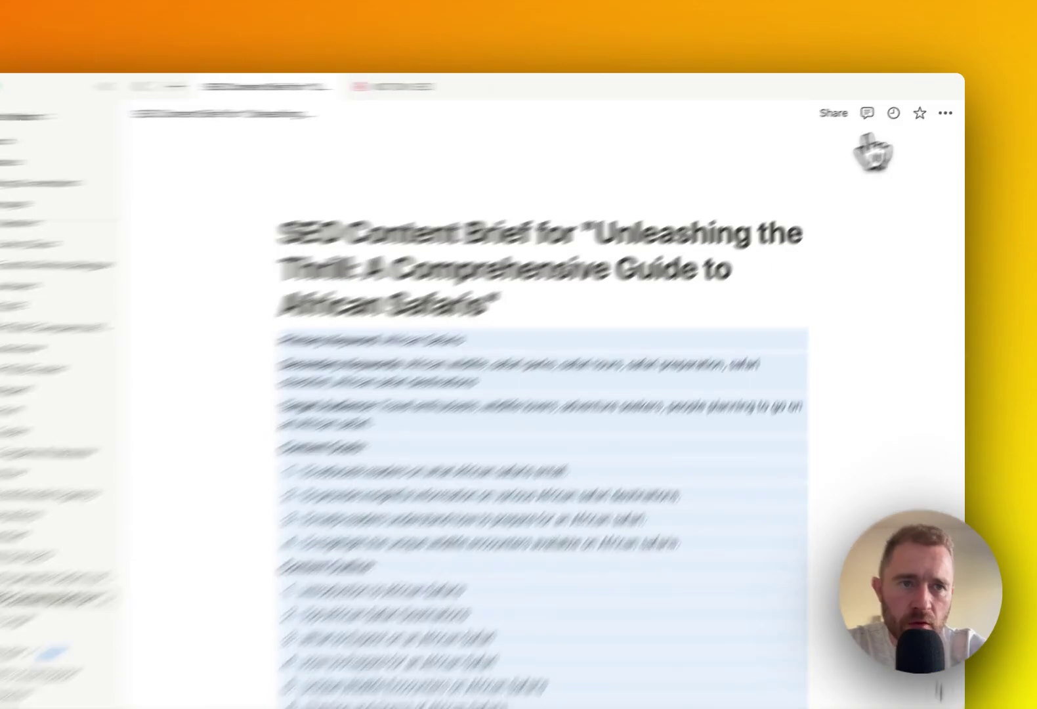
Copy the link to the SEO content brief page from its Share menu.
{"action": "scroll", "coordinate": [944, 131], "scroll_direction": "down", "scroll_amount": 4}
{"action": "scroll", "coordinate": [788, 268], "scroll_direction": "up", "scroll_amount": 3}
{"action": "scroll", "coordinate": [627, 489], "scroll_direction": "up", "scroll_amount": 4}
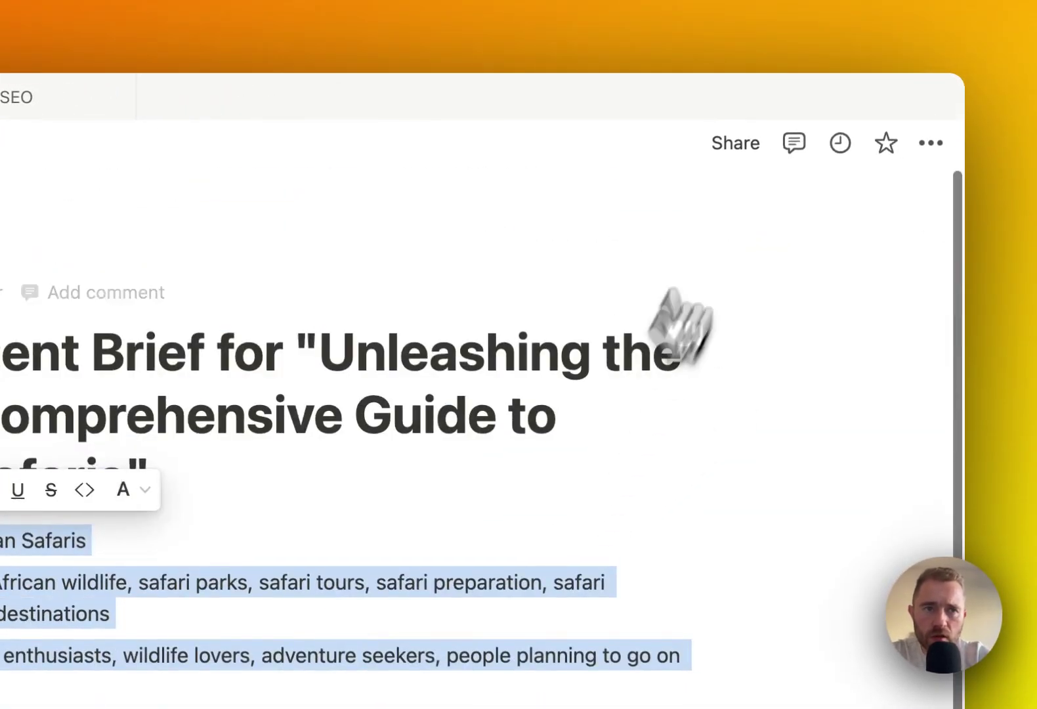
{"action": "left_click", "coordinate": [734, 143]}
{"action": "left_click", "coordinate": [869, 341]}
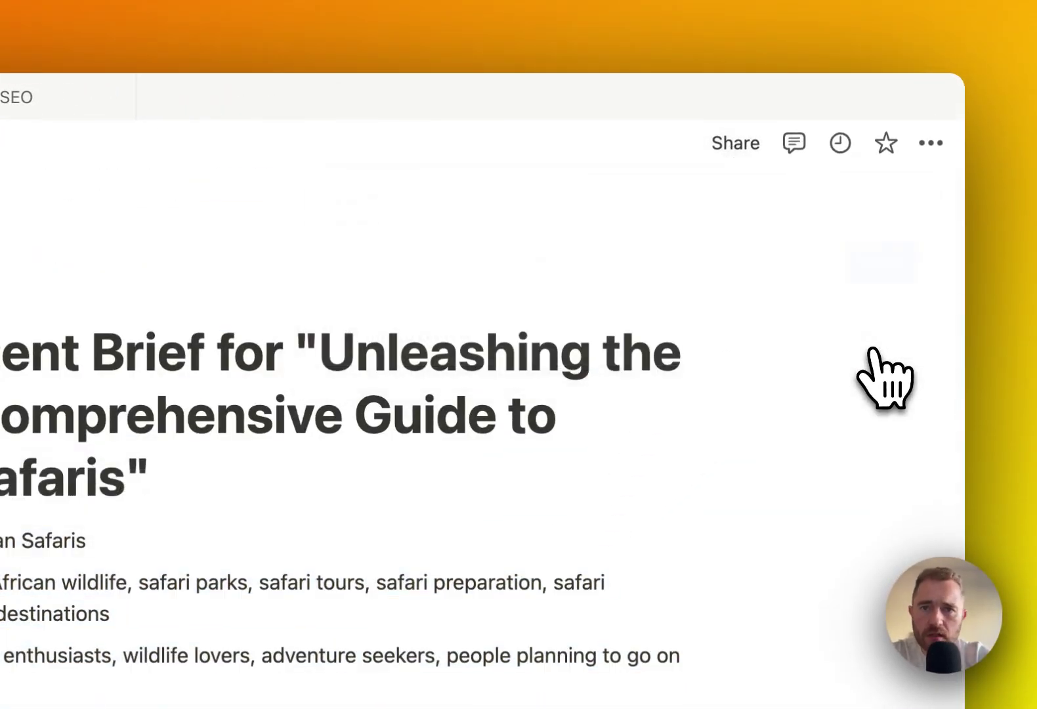
On the NOTION SEO page, add a table column named 'Brief'.
{"action": "left_click", "coordinate": [357, 98]}
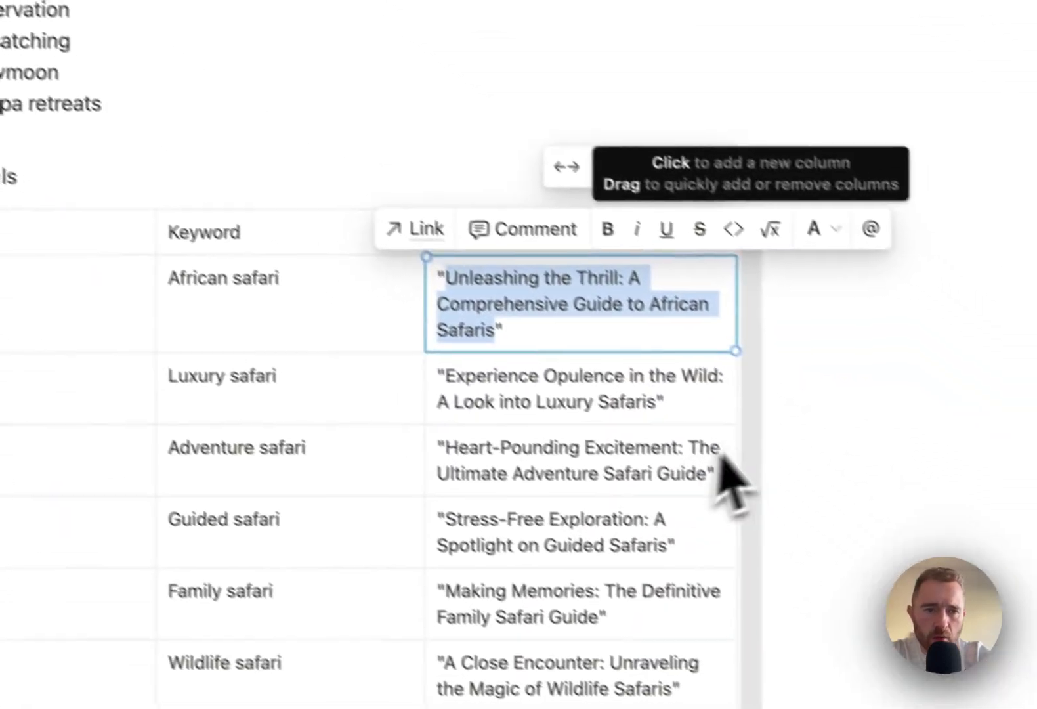
{"action": "left_click", "coordinate": [734, 394]}
{"action": "left_click", "coordinate": [710, 394]}
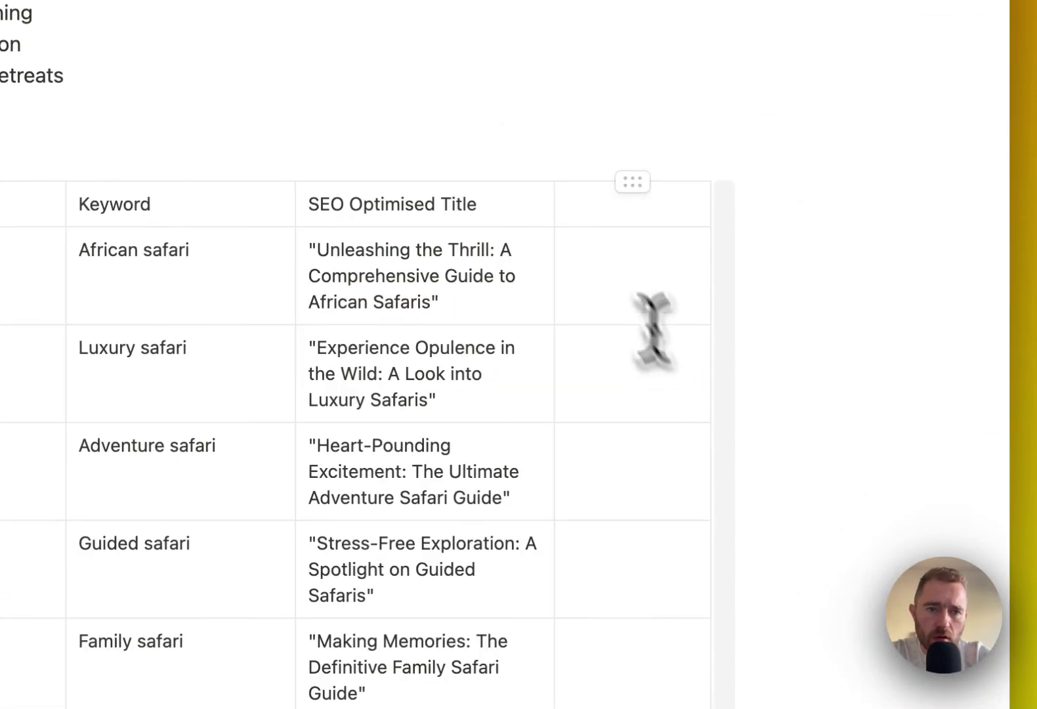
{"action": "left_click", "coordinate": [579, 222]}
{"action": "type", "text": "Brief"}
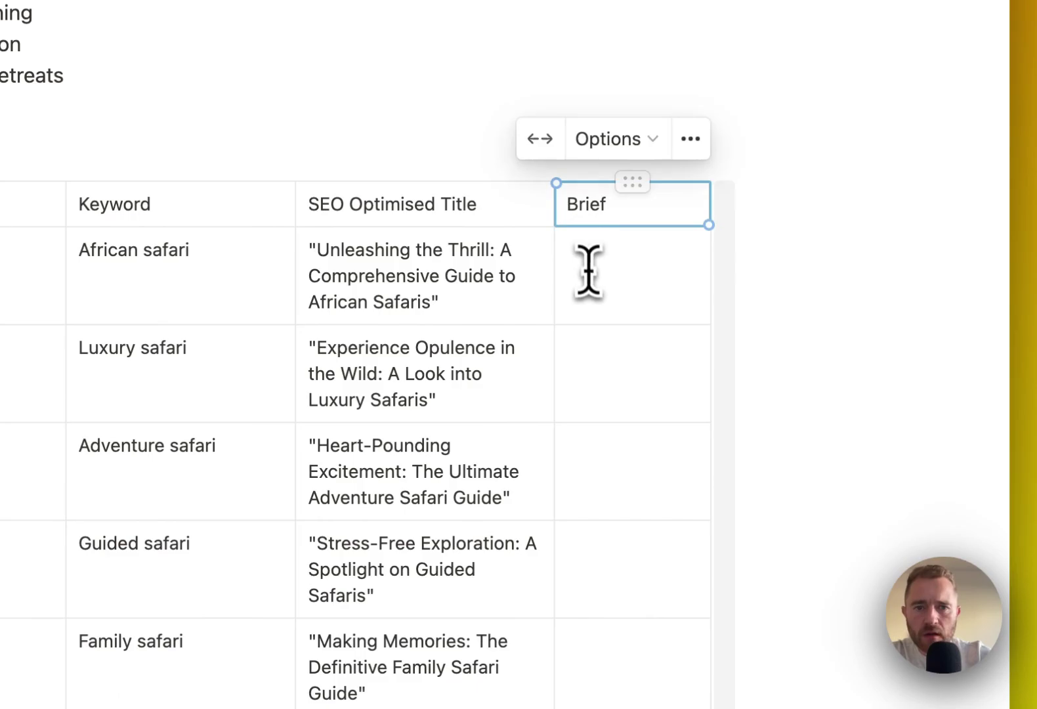
Enter 'Click here' in the African safari row's Brief cell, linked to the brief page.
{"action": "left_click", "coordinate": [589, 279]}
{"action": "type", "text": "Click here"}
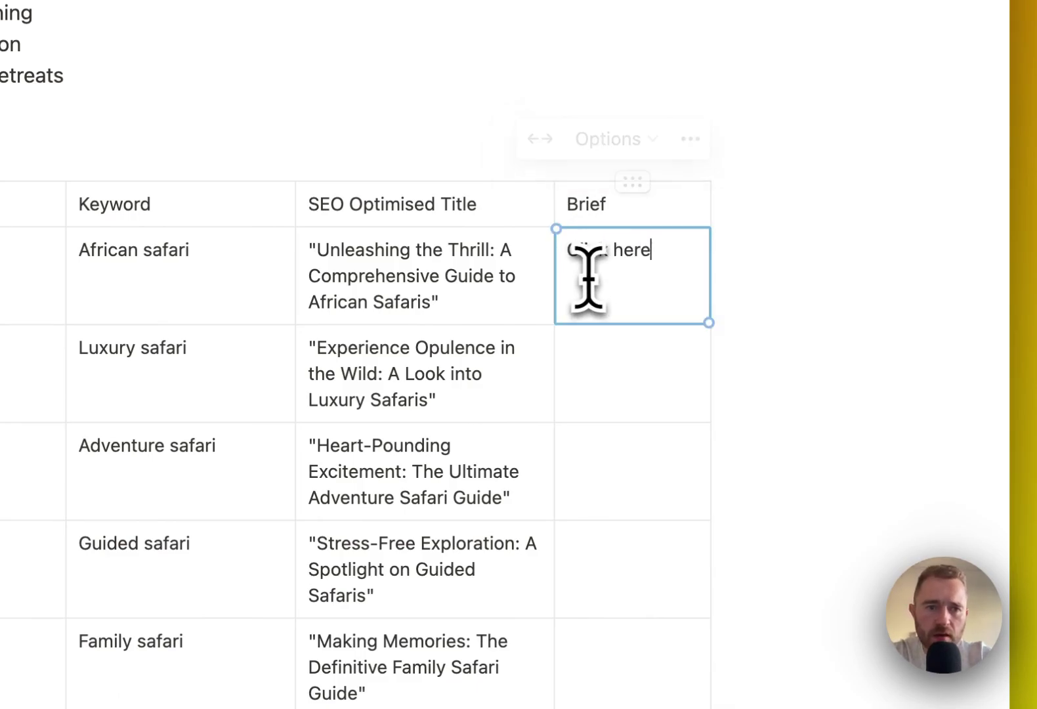
{"action": "triple_click", "coordinate": [585, 253]}
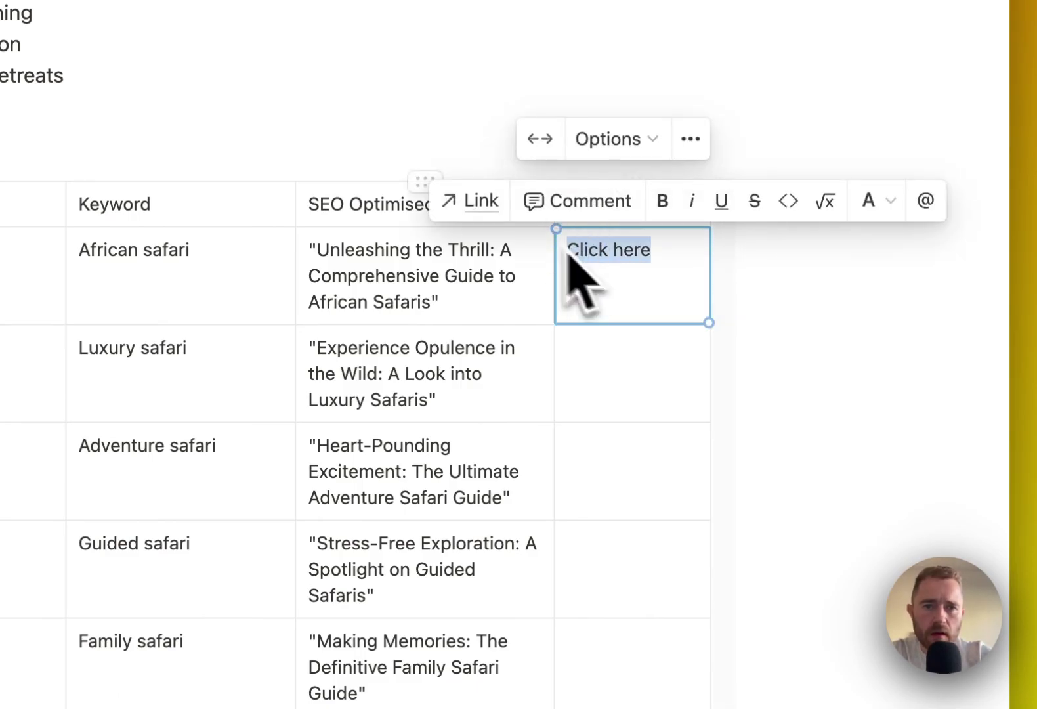
{"action": "left_click", "coordinate": [476, 202]}
{"action": "key", "text": "super+v"}
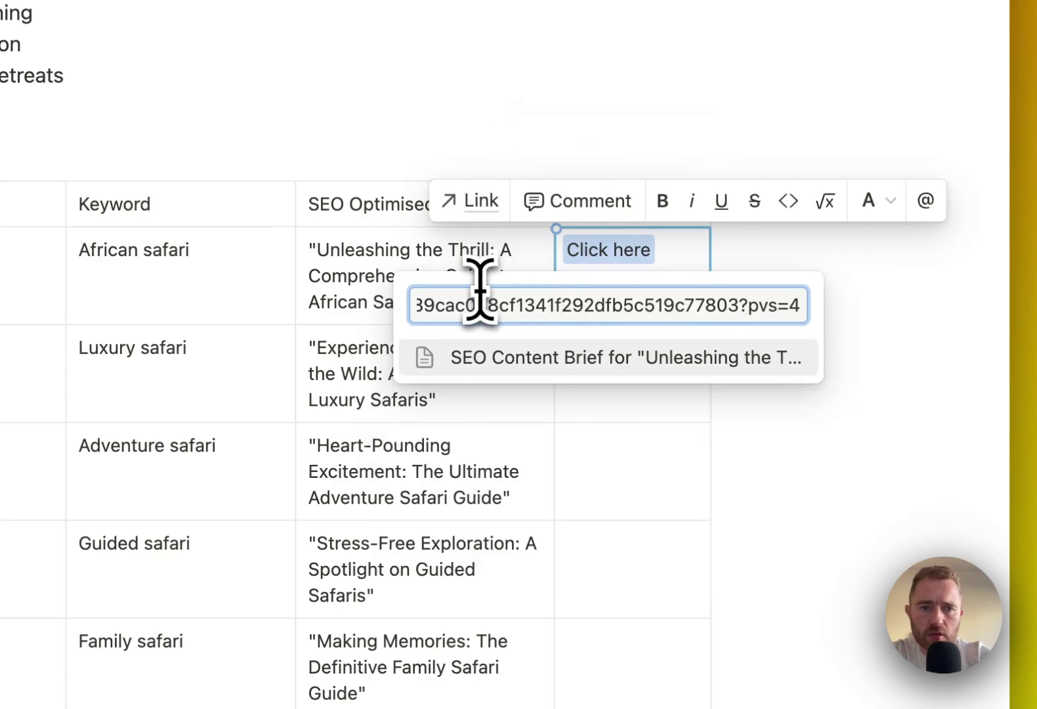
{"action": "key", "text": "Return"}
Finish editing the Brief cell and scroll through the safari keyword table from Safari Types to Safari Animals.
{"action": "left_click", "coordinate": [613, 387]}
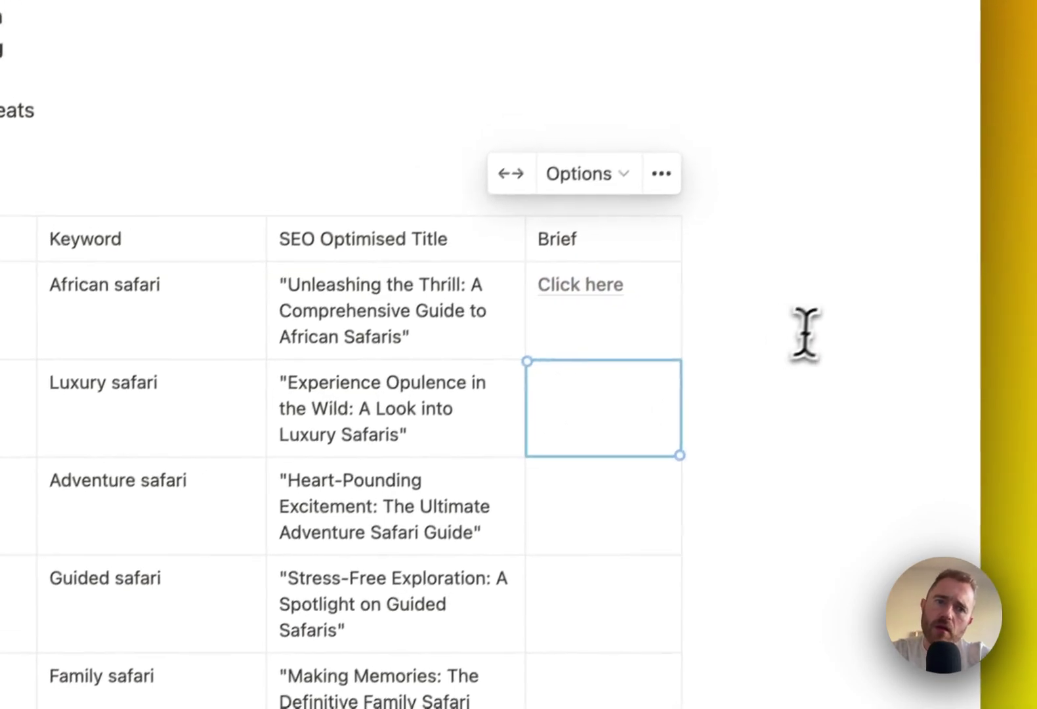
{"action": "left_click", "coordinate": [843, 295]}
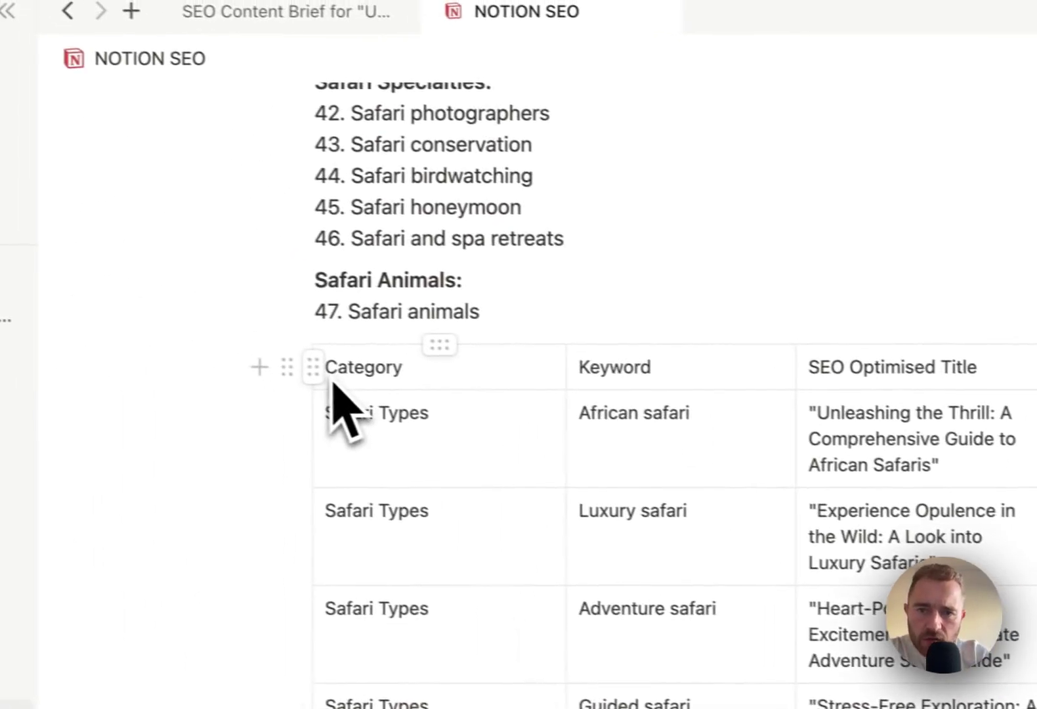
{"action": "left_click_drag", "start_coordinate": [331, 384], "coordinate": [1036, 368]}
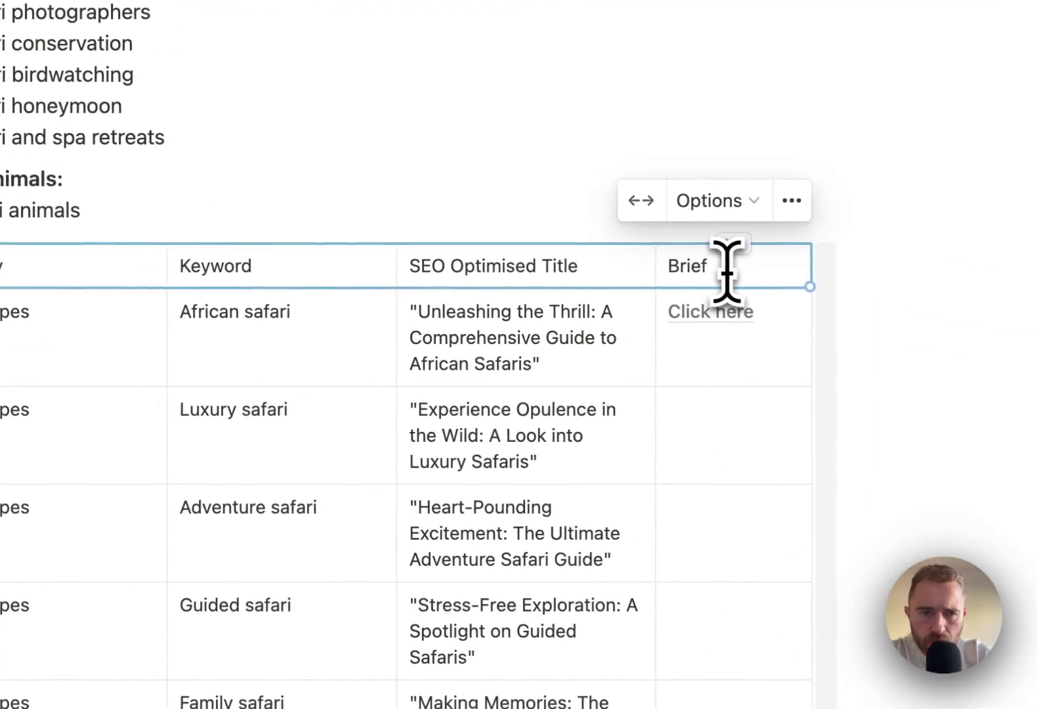
{"action": "left_click", "coordinate": [717, 417]}
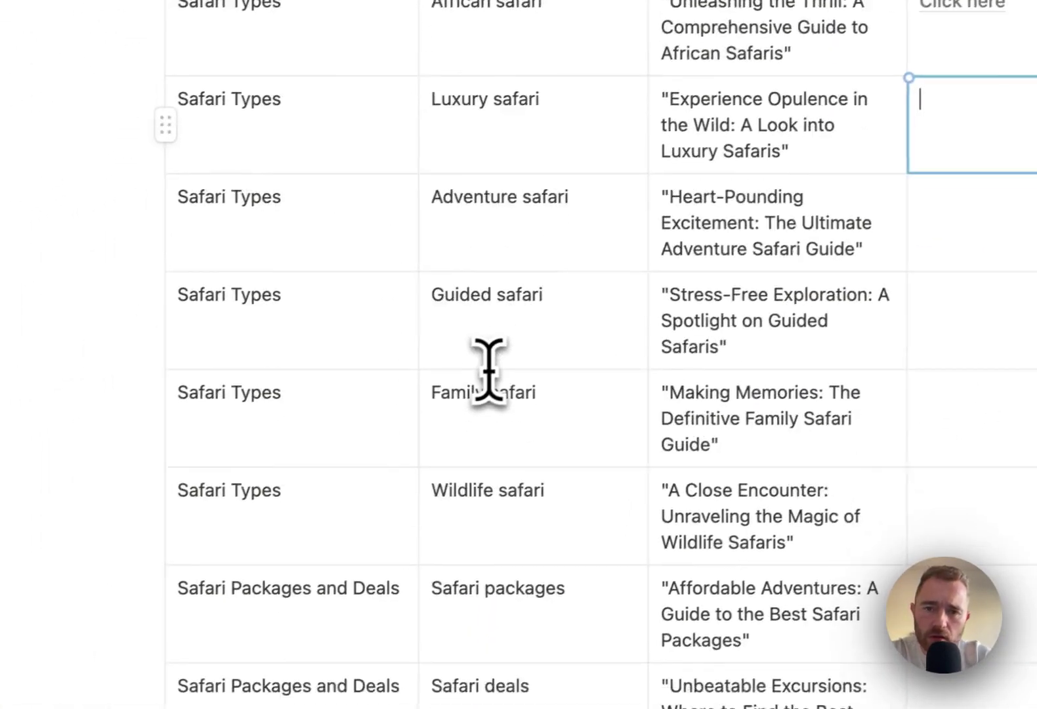
{"action": "scroll", "coordinate": [489, 371], "scroll_direction": "down", "scroll_amount": 20}
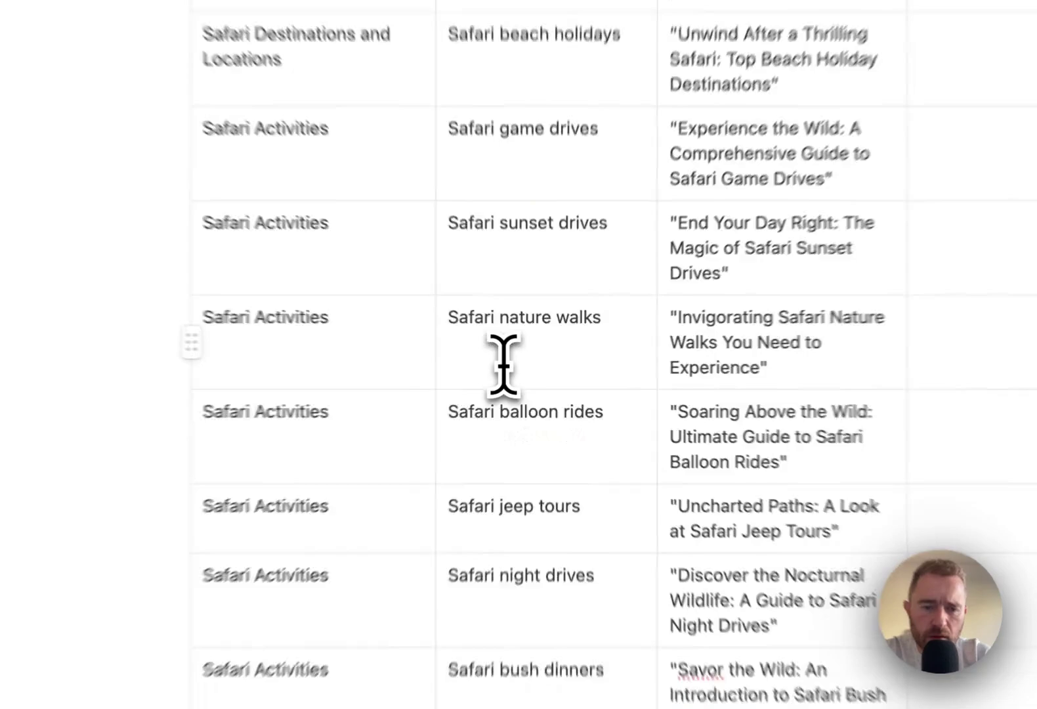
{"action": "scroll", "coordinate": [525, 371], "scroll_direction": "down", "scroll_amount": 15}
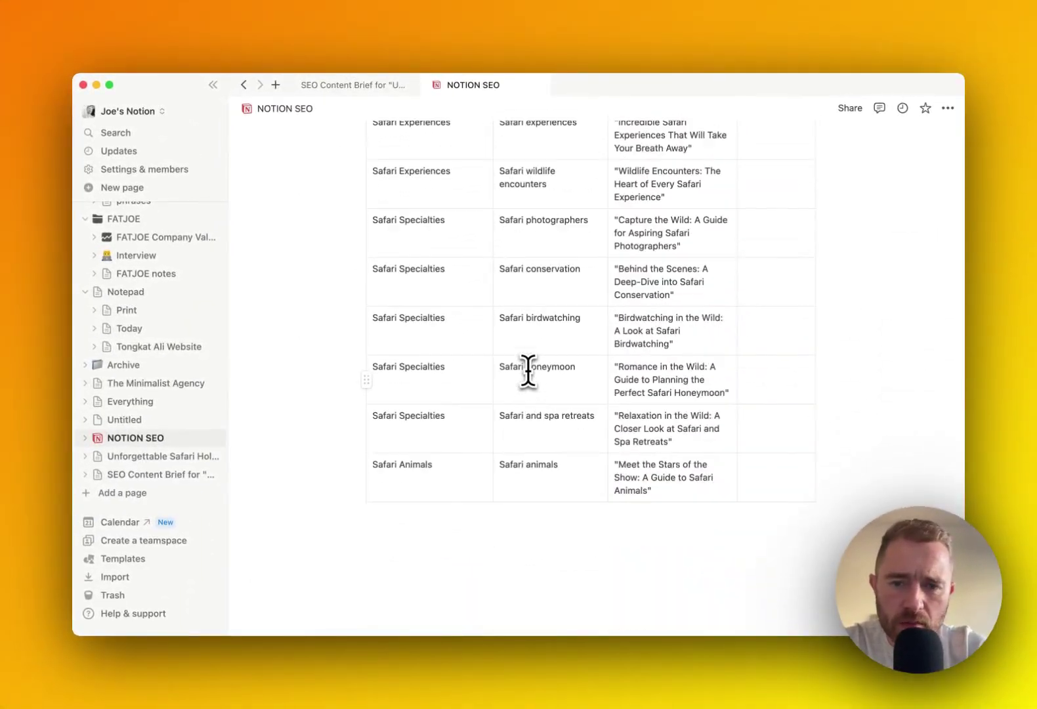
{"action": "scroll", "coordinate": [527, 367], "scroll_direction": "up", "scroll_amount": 10}
{"action": "scroll", "coordinate": [528, 367], "scroll_direction": "up", "scroll_amount": 15}
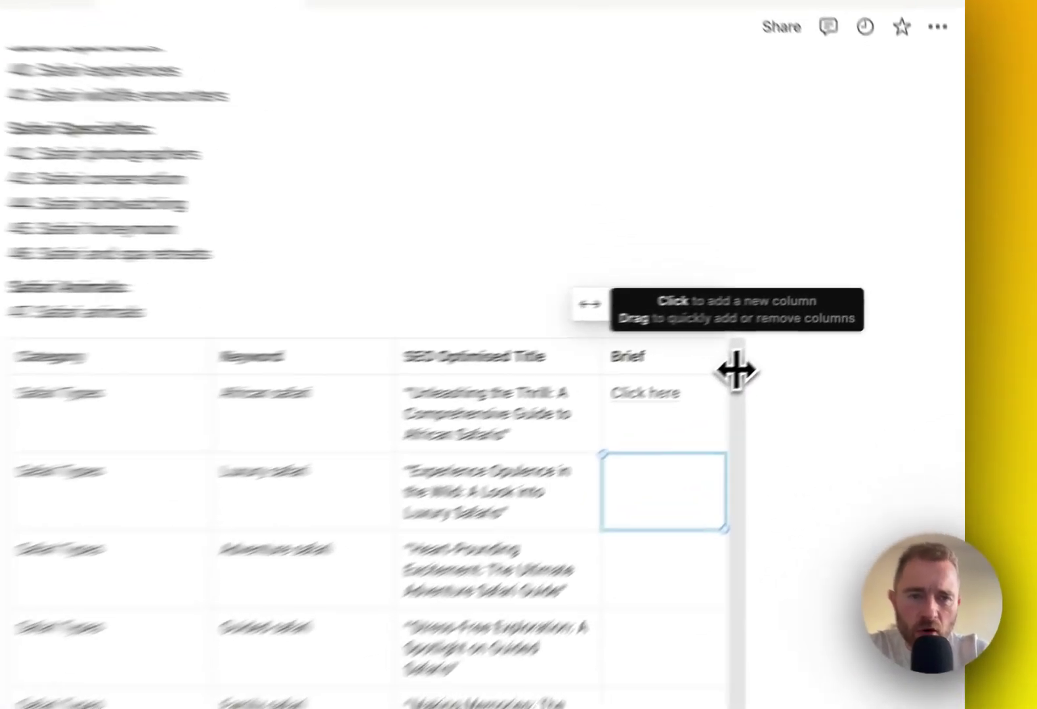
Add a new column after Brief with the header 'Completed Article'.
{"action": "left_click", "coordinate": [821, 322]}
{"action": "left_click", "coordinate": [846, 319]}
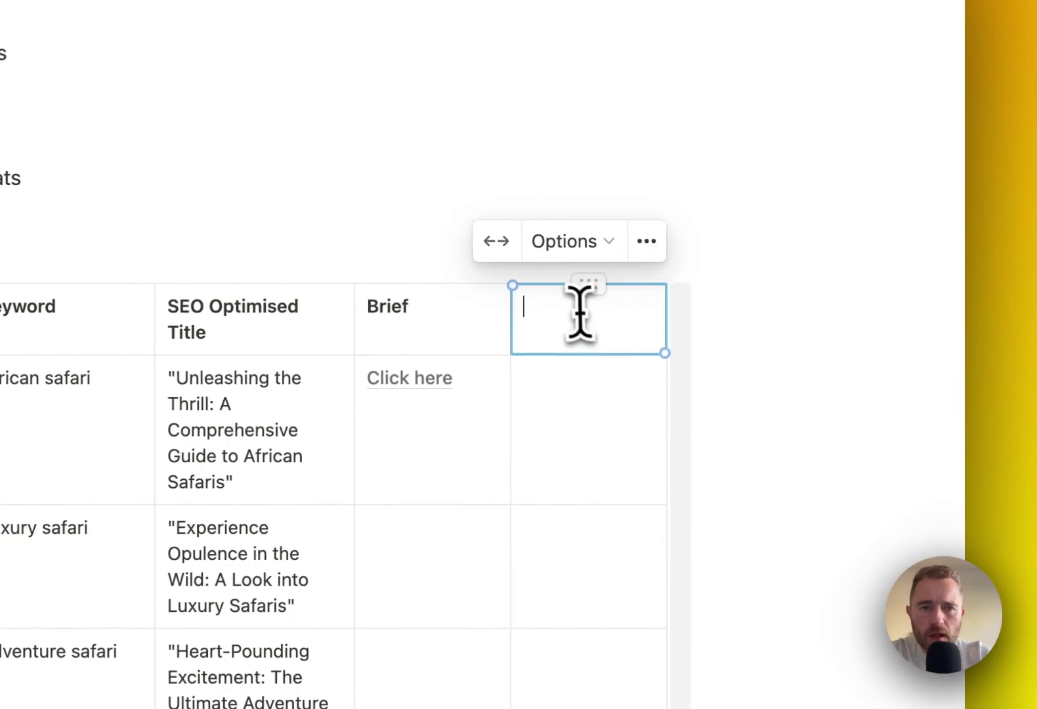
{"action": "type", "text": "Complete"}
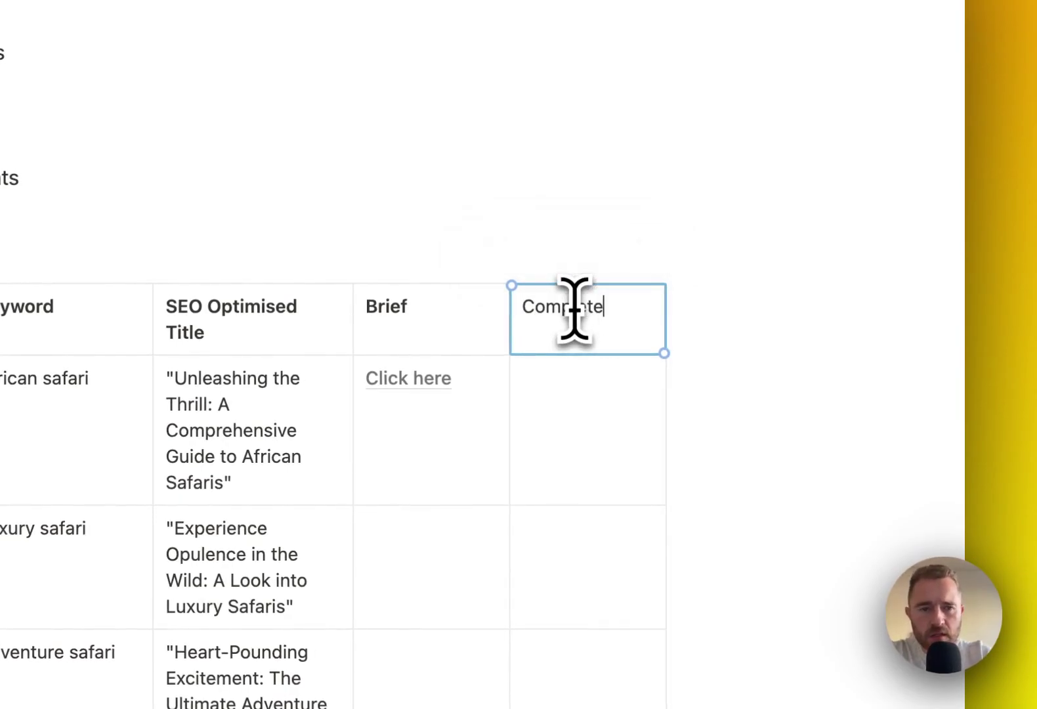
{"action": "type", "text": "d Ar"}
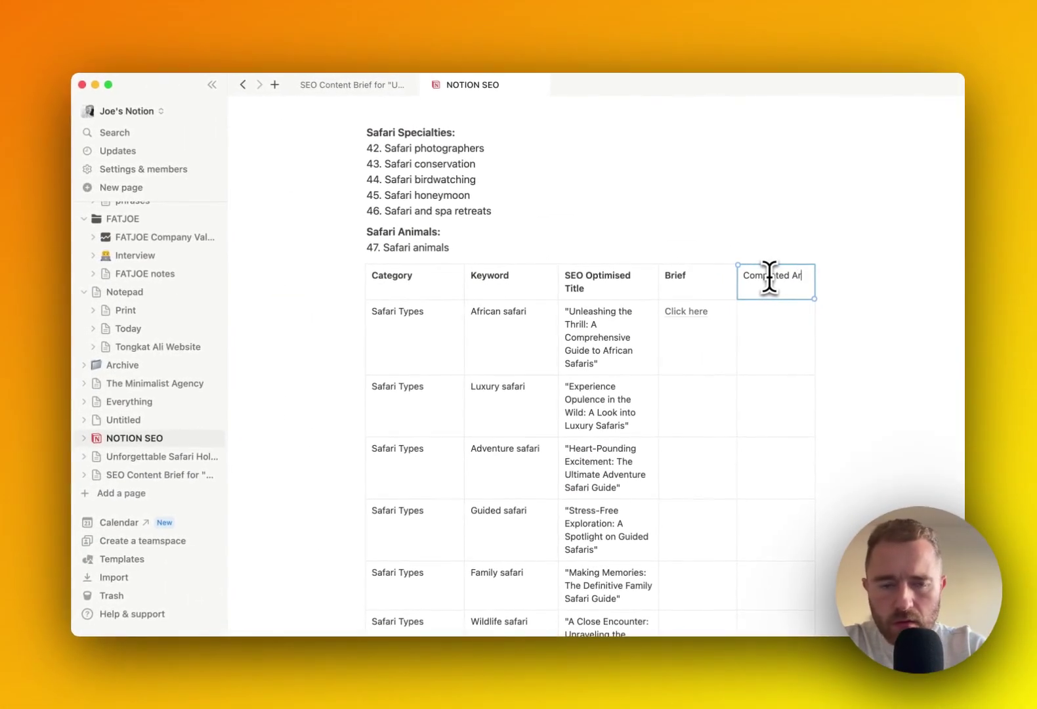
{"action": "type", "text": "ticle"}
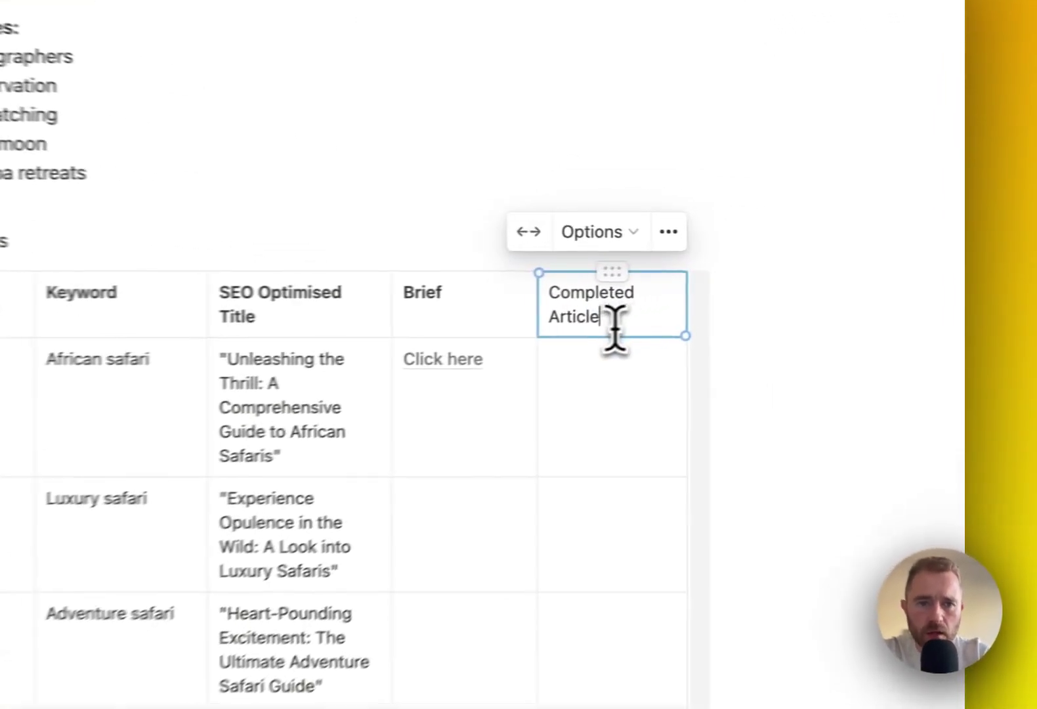
{"action": "left_click_drag", "start_coordinate": [774, 286], "coordinate": [736, 278]}
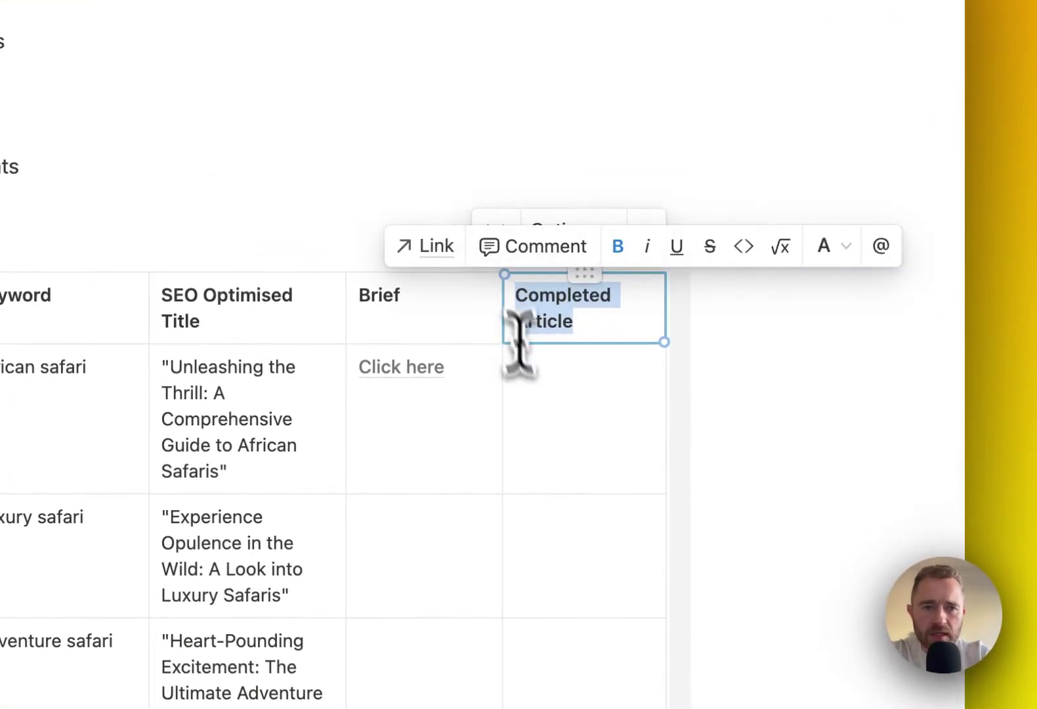
Enter '(paste in here)' in the African safari row's Completed Article cell.
{"action": "left_click", "coordinate": [539, 417]}
{"action": "type", "text": "(pas"}
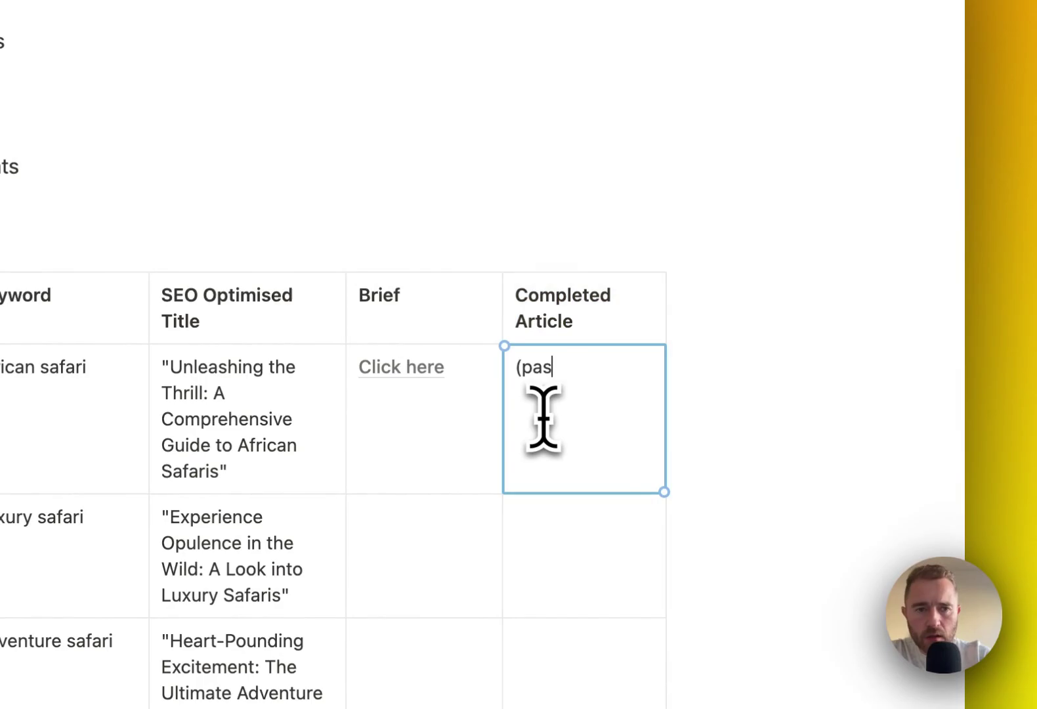
{"action": "type", "text": "te in here"}
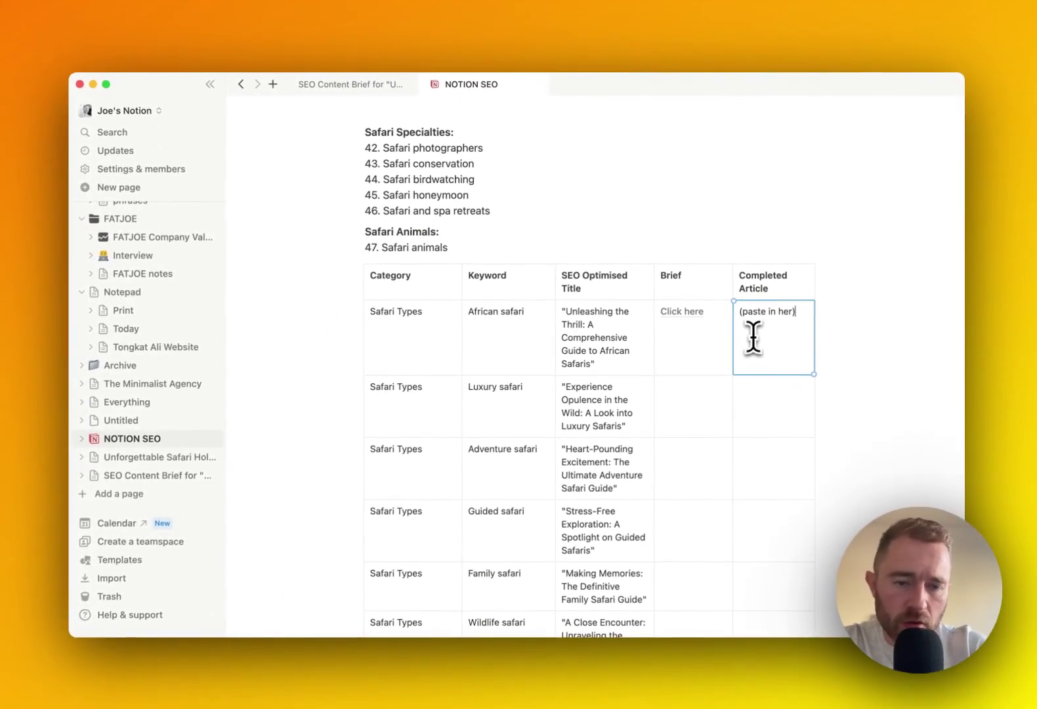
{"action": "type", "text": ")"}
{"action": "left_click", "coordinate": [701, 365]}
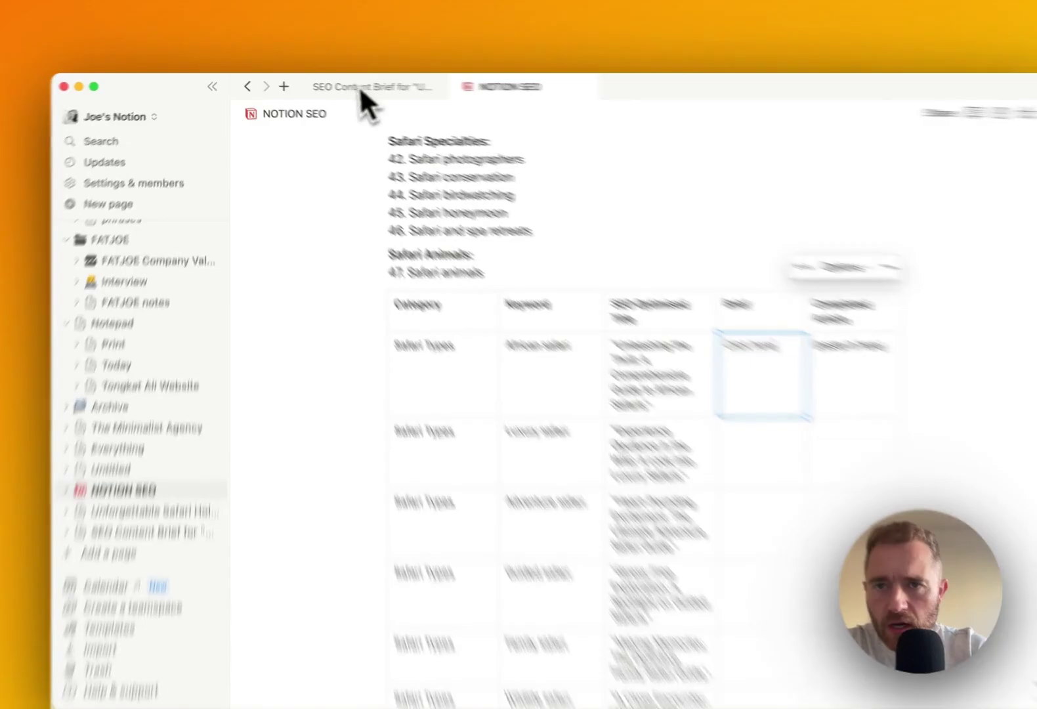
On the SEO Content Brief page, ask Notion AI to write the article 'from this content brief'.
{"action": "left_click", "coordinate": [351, 85]}
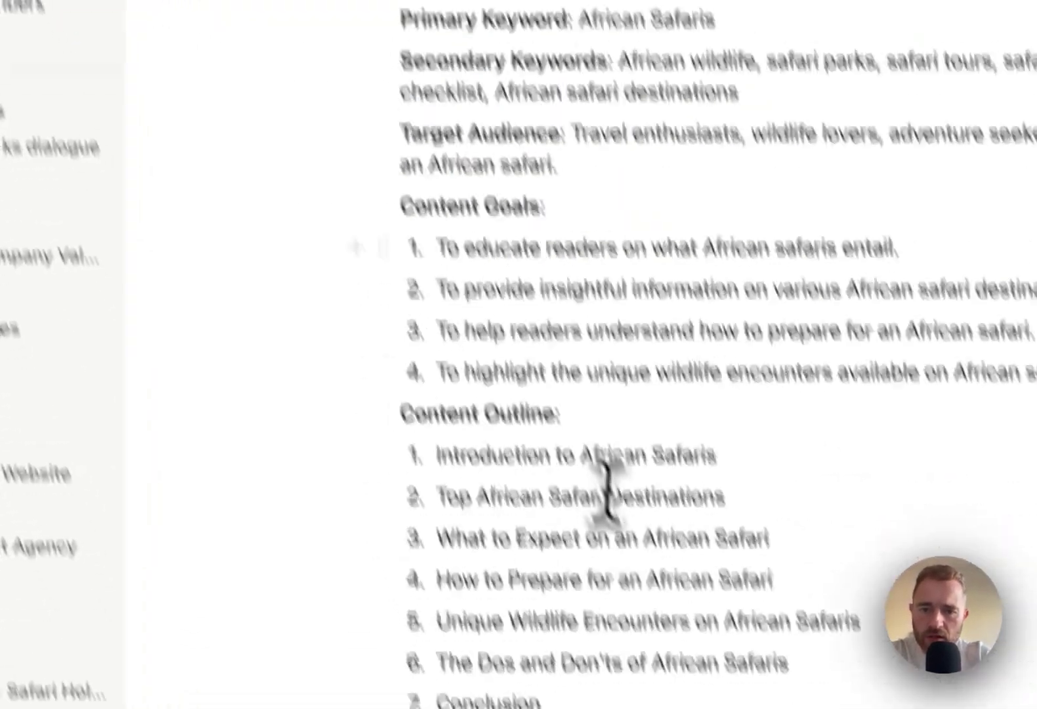
{"action": "scroll", "coordinate": [607, 492], "scroll_direction": "down", "scroll_amount": 10}
{"action": "left_click", "coordinate": [579, 523]}
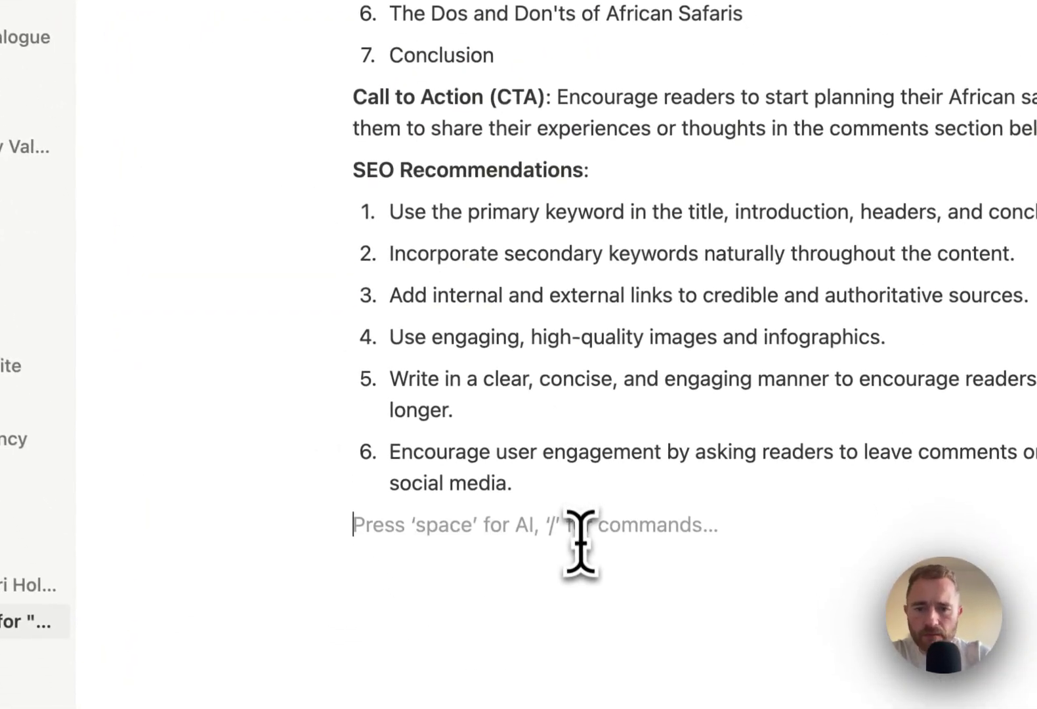
{"action": "key", "text": "Return"}
{"action": "key", "text": "space"}
{"action": "type", "text": "from this content "}
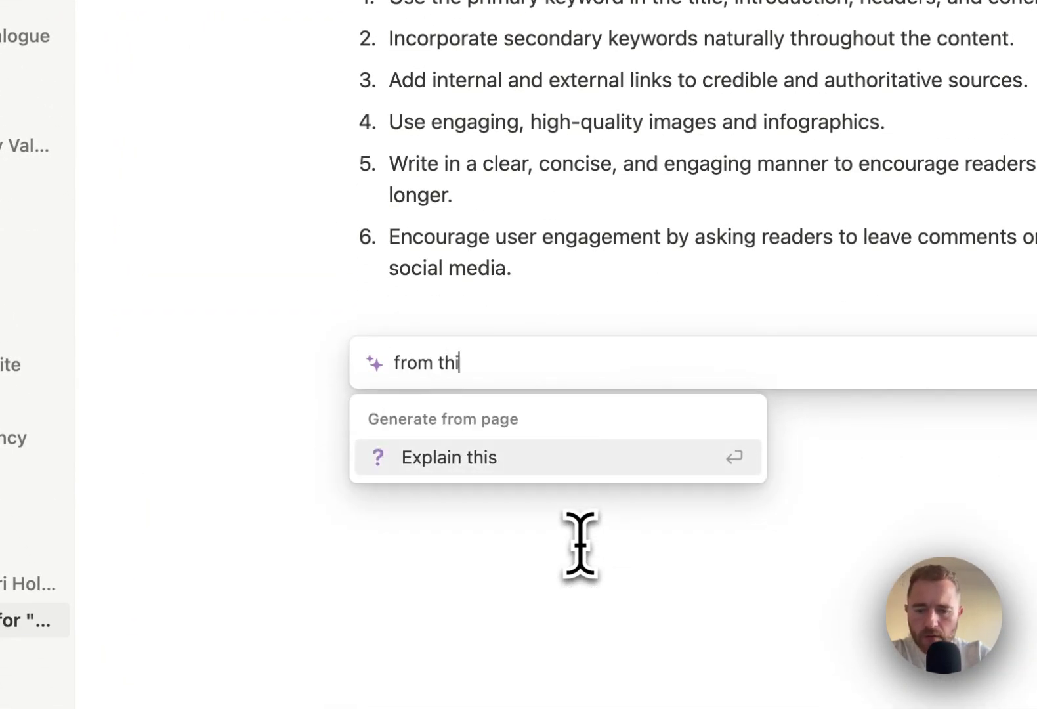
{"action": "type", "text": "brief please write the article"}
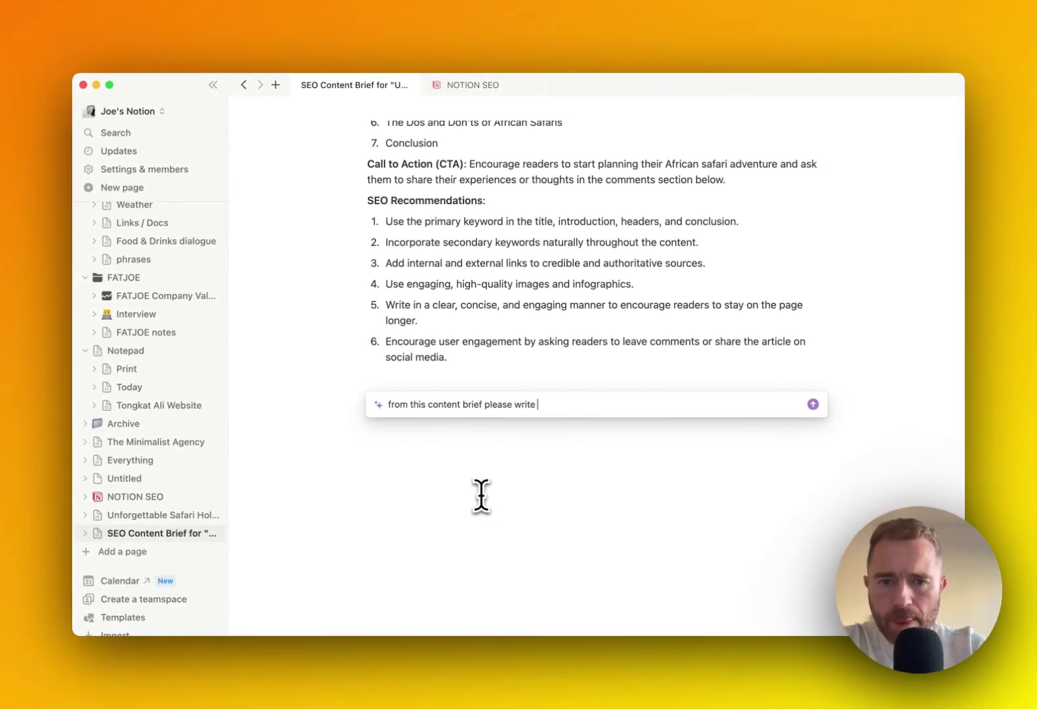
{"action": "key", "text": "Return"}
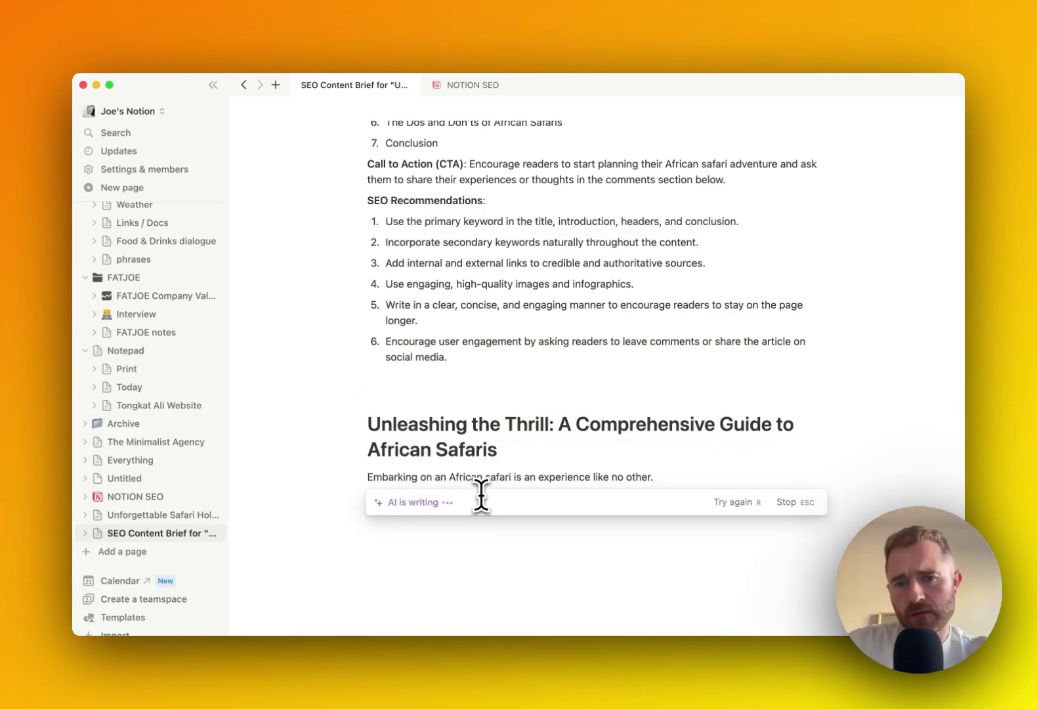
Scroll through the AI-generated 'Unleashing the Thrill' safari article as it is written.
{"action": "scroll", "coordinate": [447, 410], "scroll_direction": "down", "scroll_amount": 3}
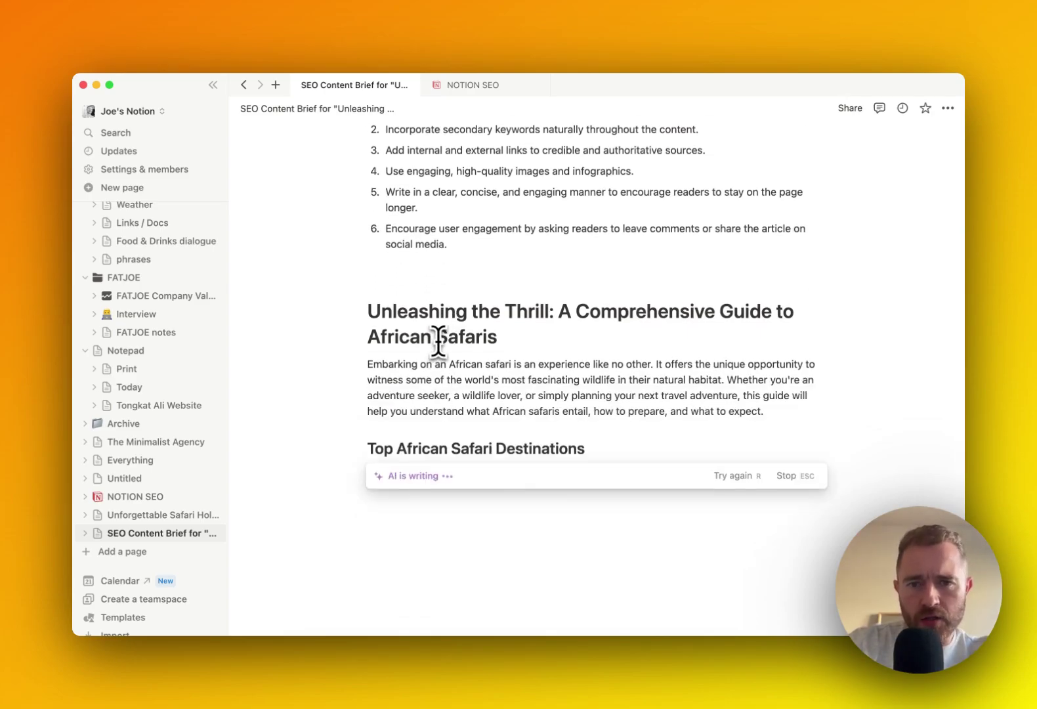
{"action": "scroll", "coordinate": [438, 339], "scroll_direction": "up", "scroll_amount": 10}
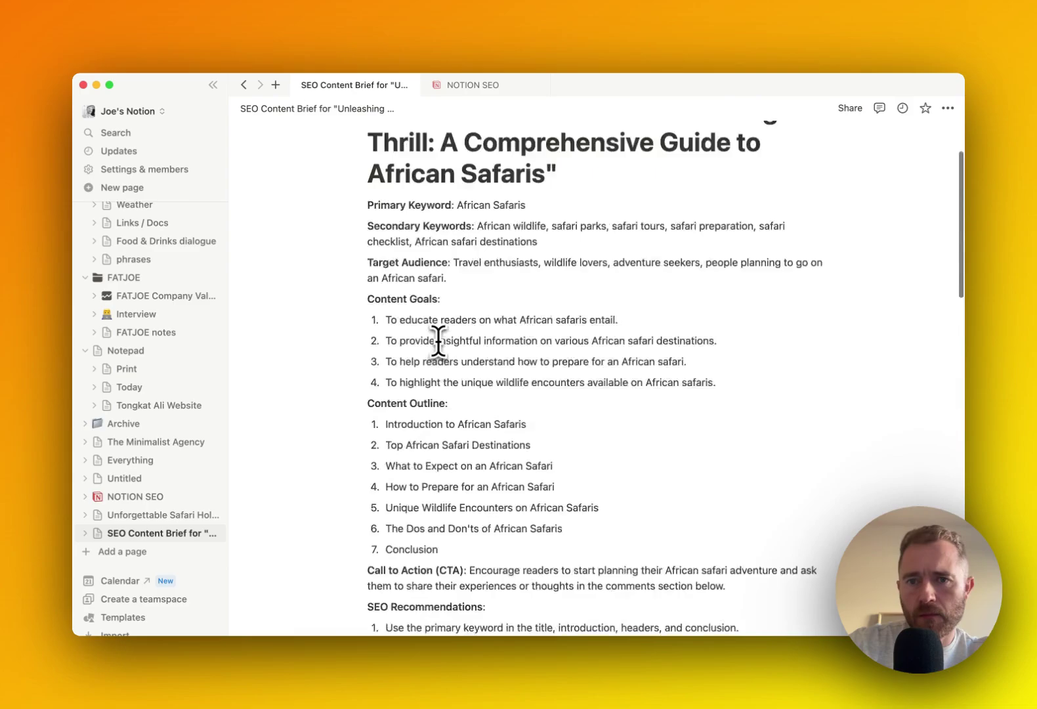
{"action": "scroll", "coordinate": [438, 339], "scroll_direction": "down", "scroll_amount": 3}
{"action": "scroll", "coordinate": [438, 339], "scroll_direction": "down", "scroll_amount": 15}
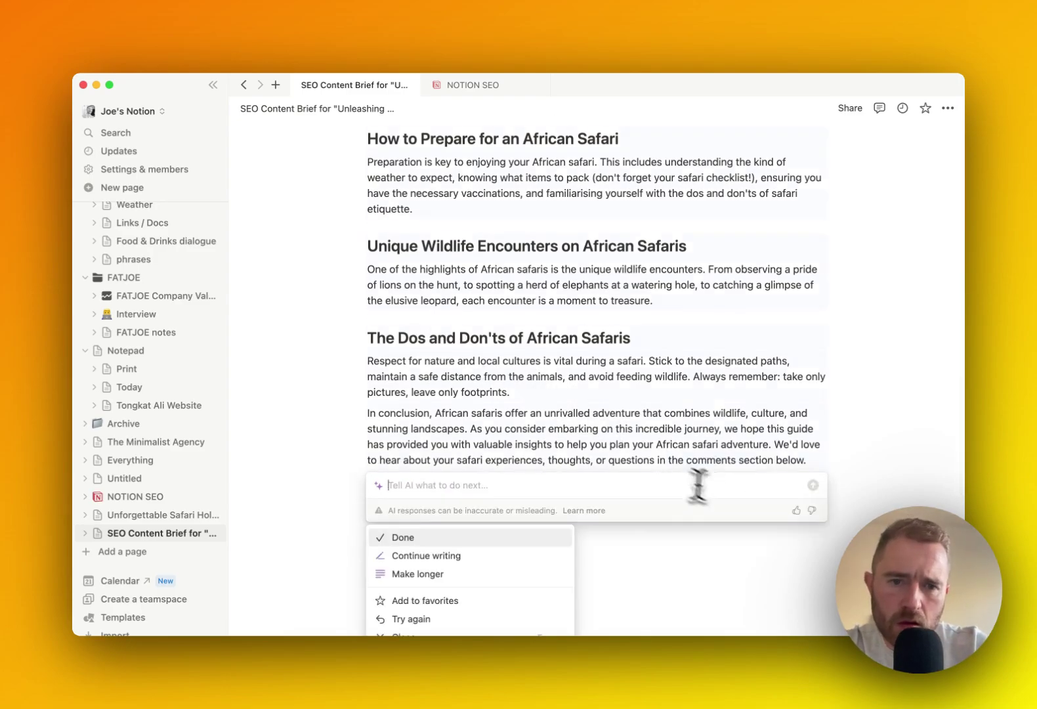
{"action": "scroll", "coordinate": [652, 412], "scroll_direction": "up", "scroll_amount": 15}
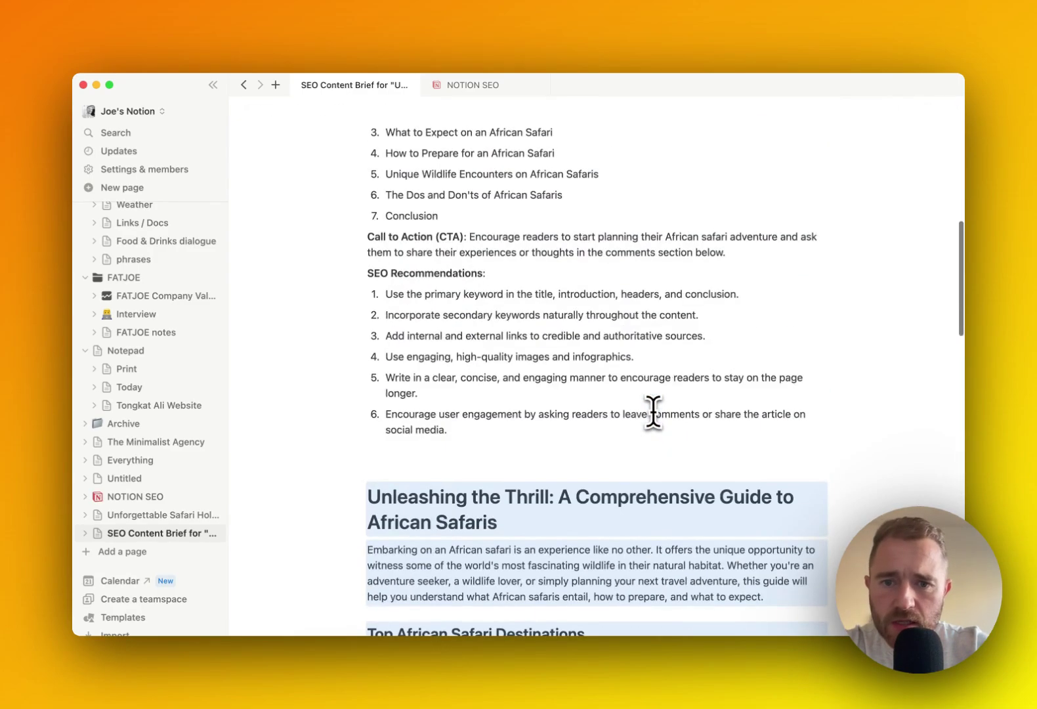
{"action": "scroll", "coordinate": [653, 411], "scroll_direction": "down", "scroll_amount": 2}
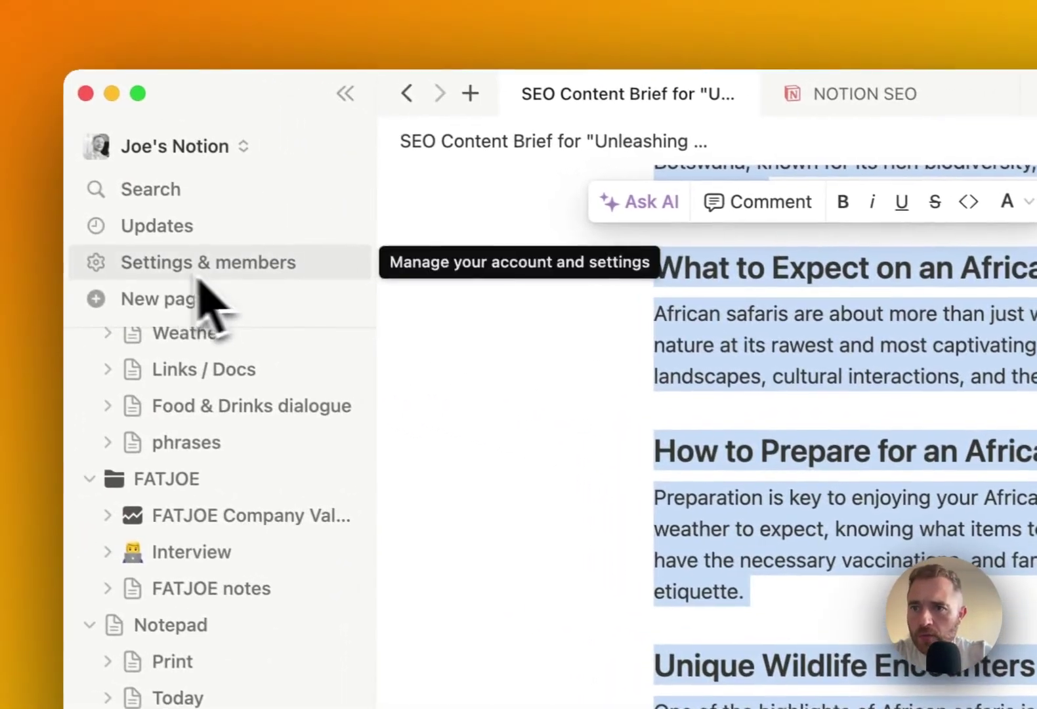
Try pasting into a new empty page, undo the mistaken link paste, and discard it.
{"action": "left_click", "coordinate": [169, 300]}
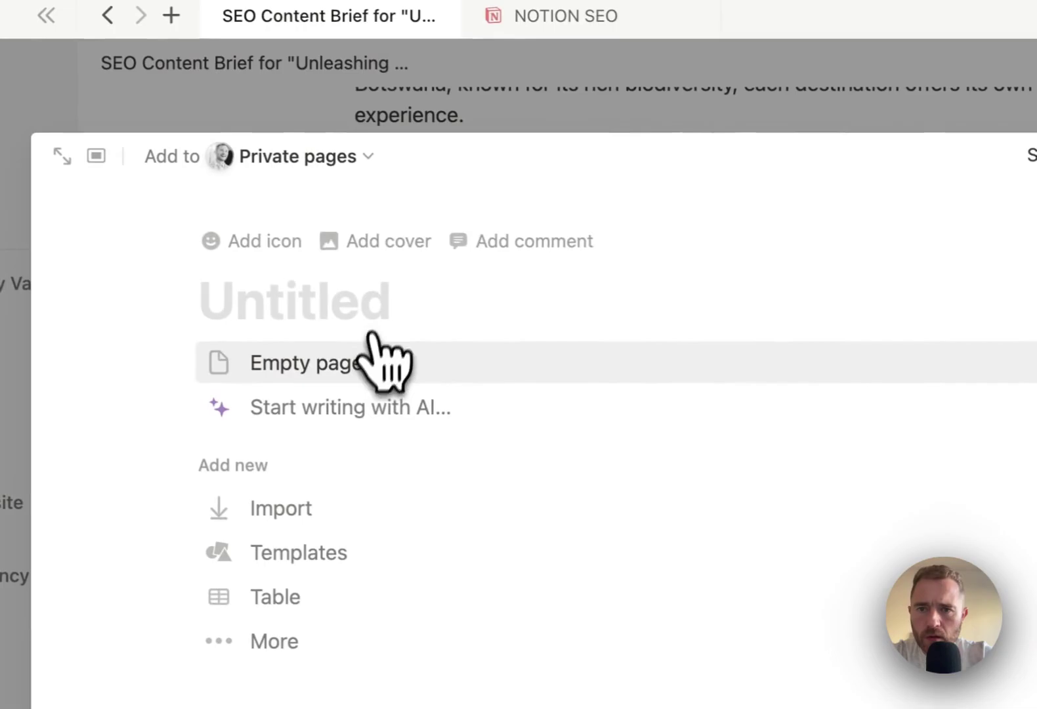
{"action": "left_click", "coordinate": [378, 354]}
{"action": "key", "text": "super+v"}
{"action": "key", "text": "super+z"}
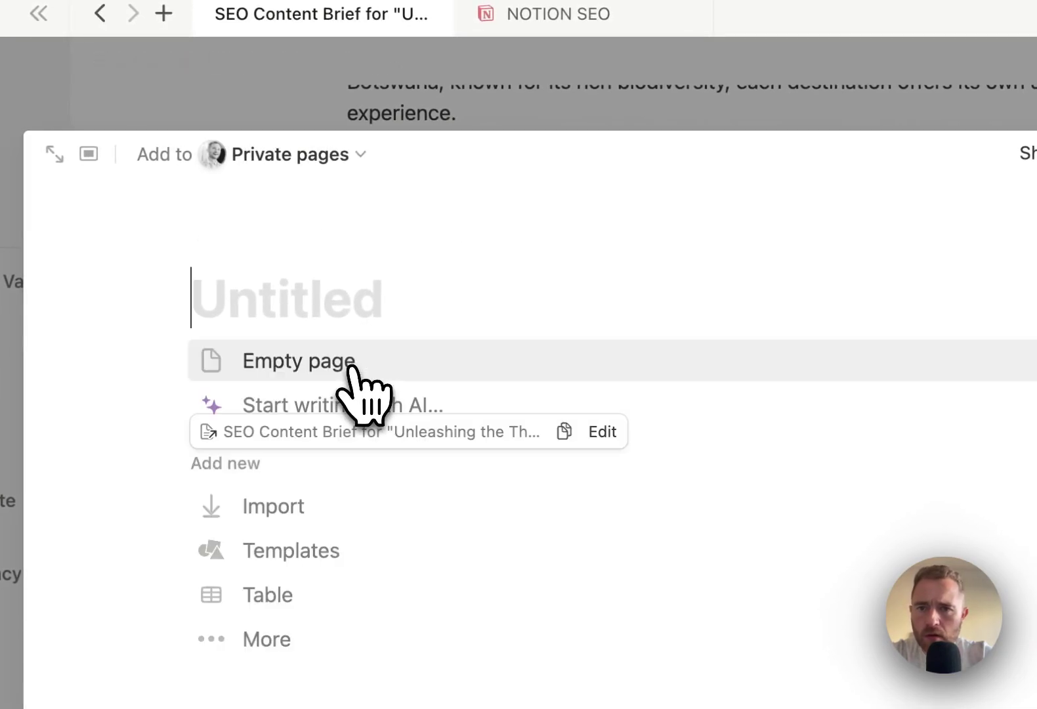
{"action": "key", "text": "Escape"}
Paste all blocks of the AI-written safari article into a new empty page.
{"action": "scroll", "coordinate": [463, 416], "scroll_direction": "down", "scroll_amount": 5}
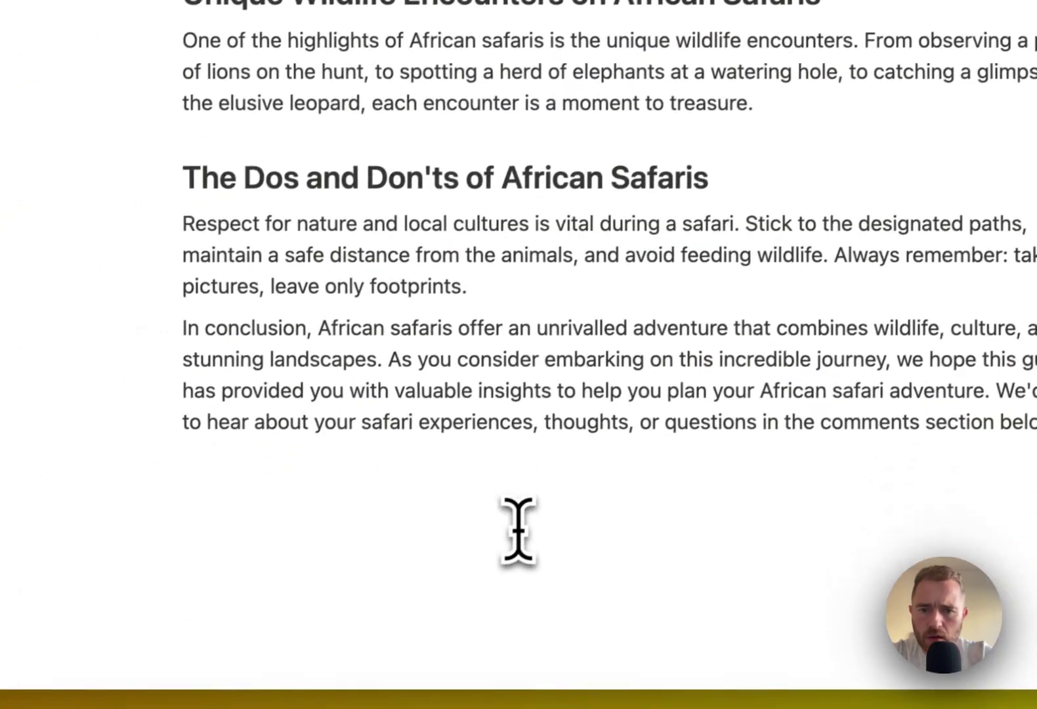
{"action": "left_click_drag", "start_coordinate": [530, 509], "coordinate": [463, 98]}
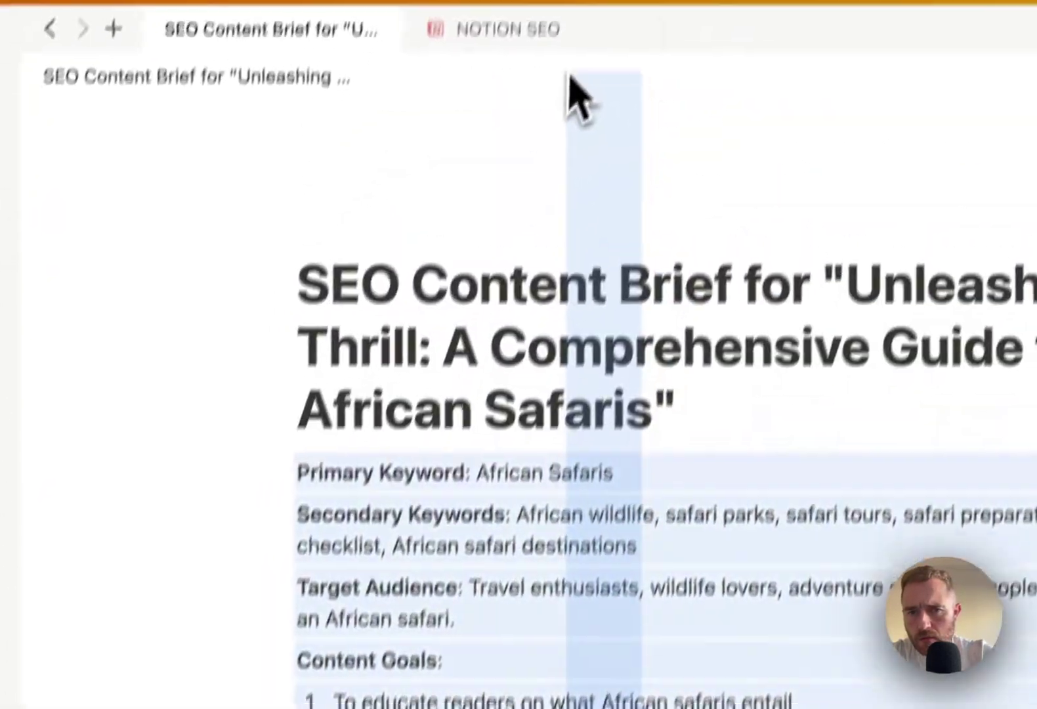
{"action": "left_click_drag", "start_coordinate": [569, 77], "coordinate": [664, 470]}
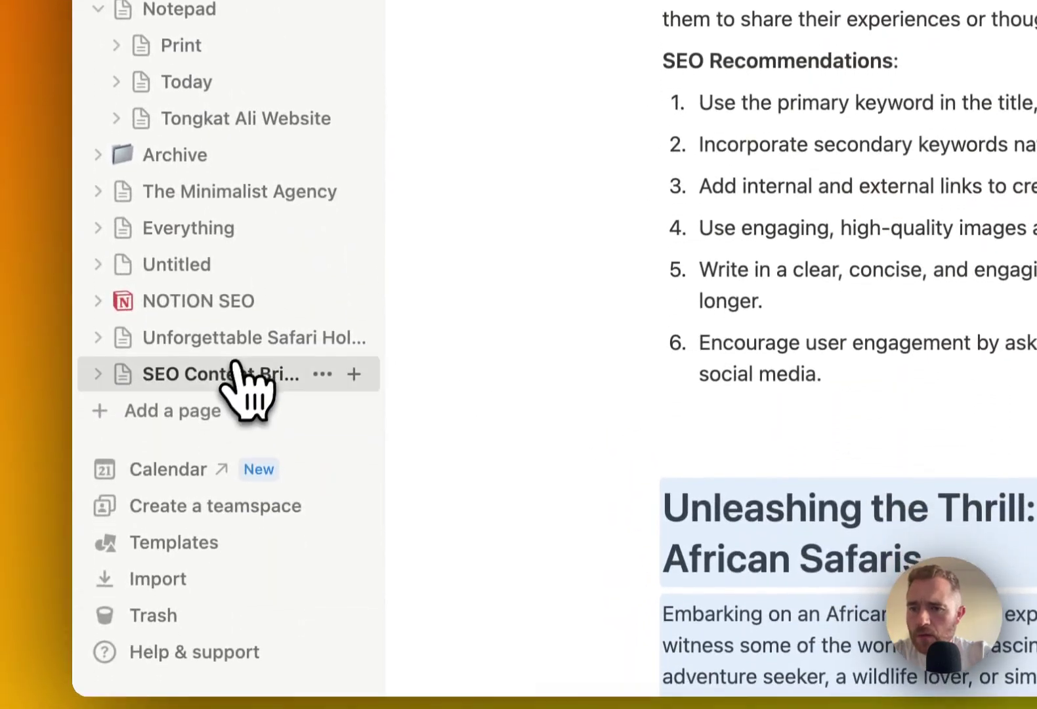
{"action": "left_click", "coordinate": [204, 410]}
{"action": "left_click", "coordinate": [559, 289]}
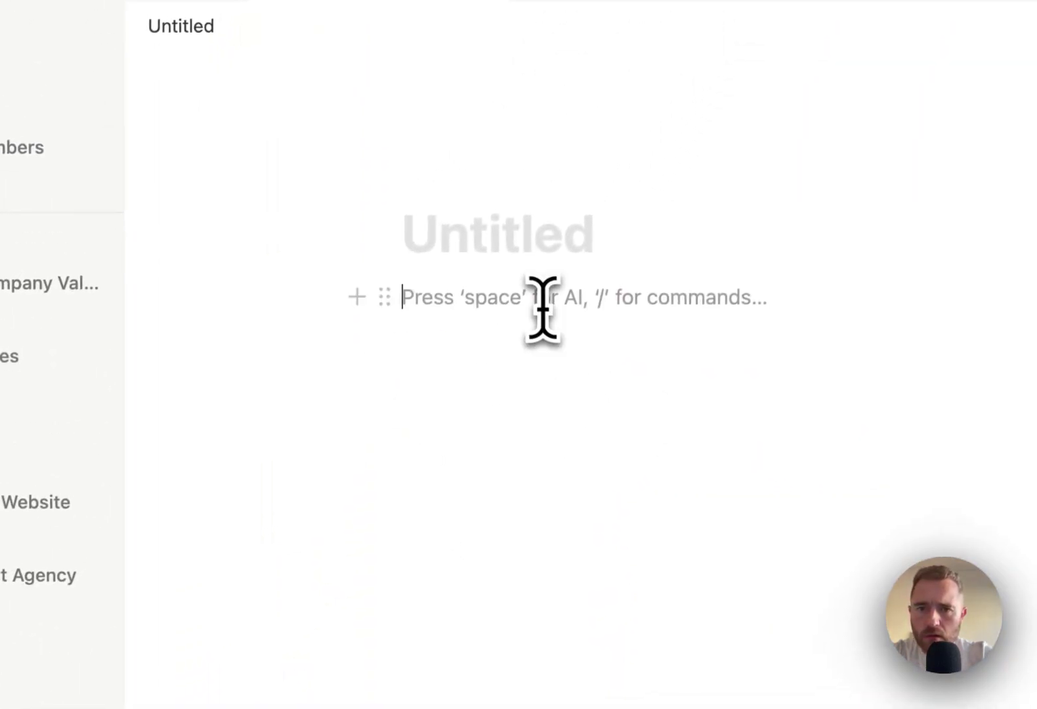
{"action": "key", "text": "super+v"}
Move the 'Unleashing the Thrill' heading out of the body into the page title.
{"action": "left_click_drag", "start_coordinate": [635, 400], "coordinate": [356, 364]}
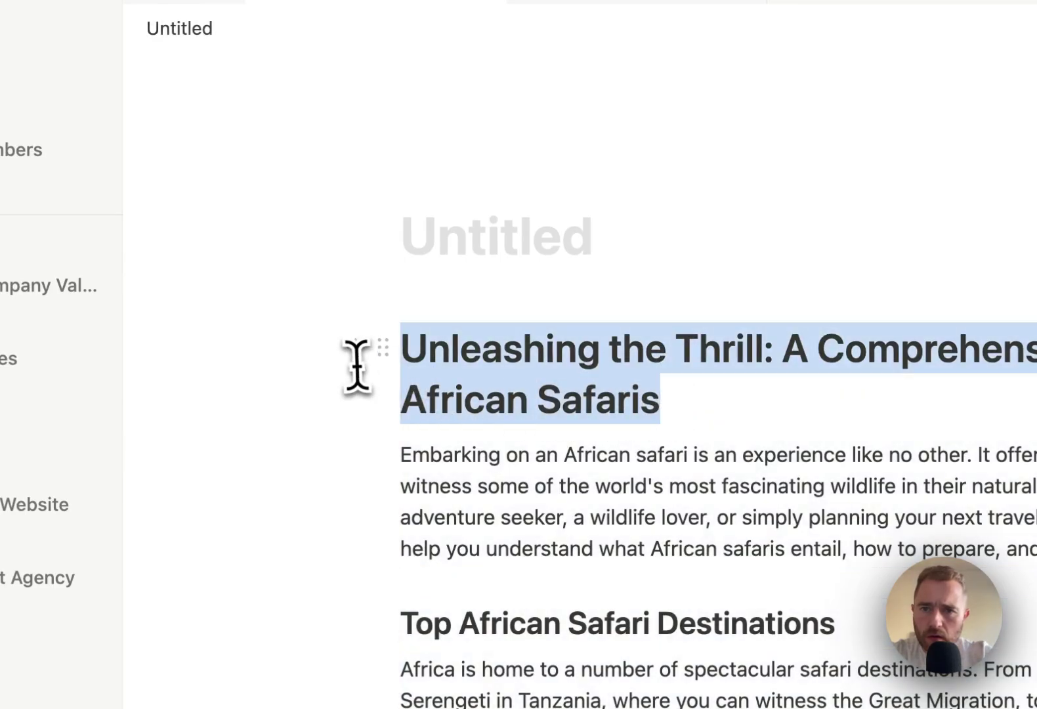
{"action": "key", "text": "super+x"}
{"action": "left_click", "coordinate": [498, 244]}
{"action": "key", "text": "super+v"}
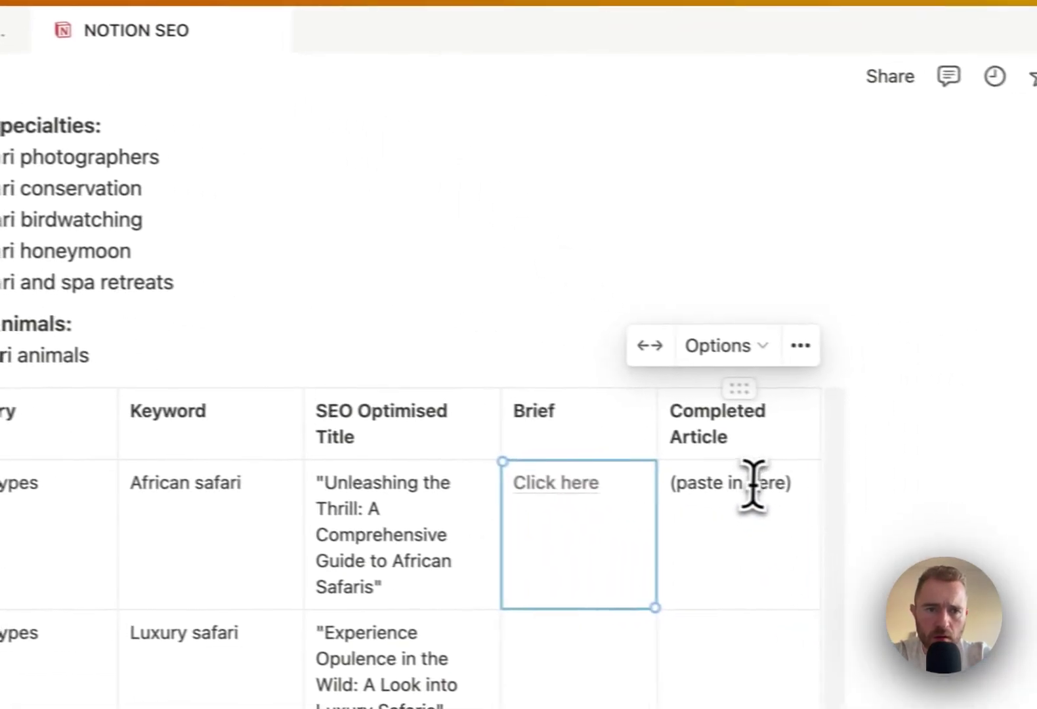
Replace the placeholder with 'Click here', linked to the new article page's URL.
{"action": "triple_click", "coordinate": [753, 483]}
{"action": "type", "text": "Clike h"}
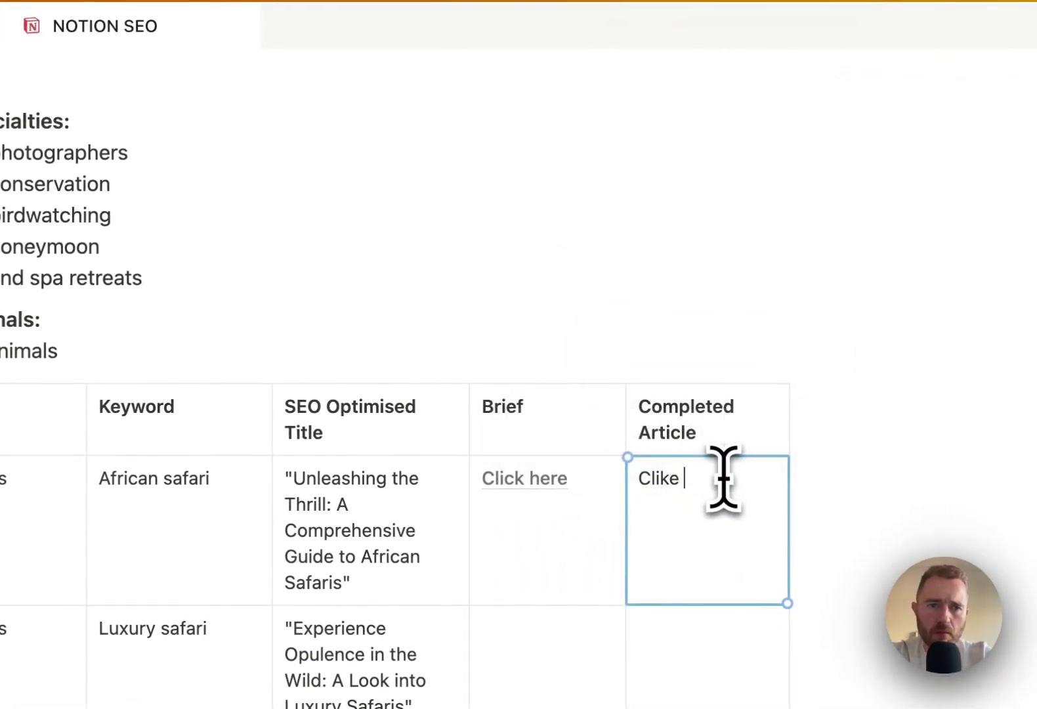
{"action": "type", "text": "ere"}
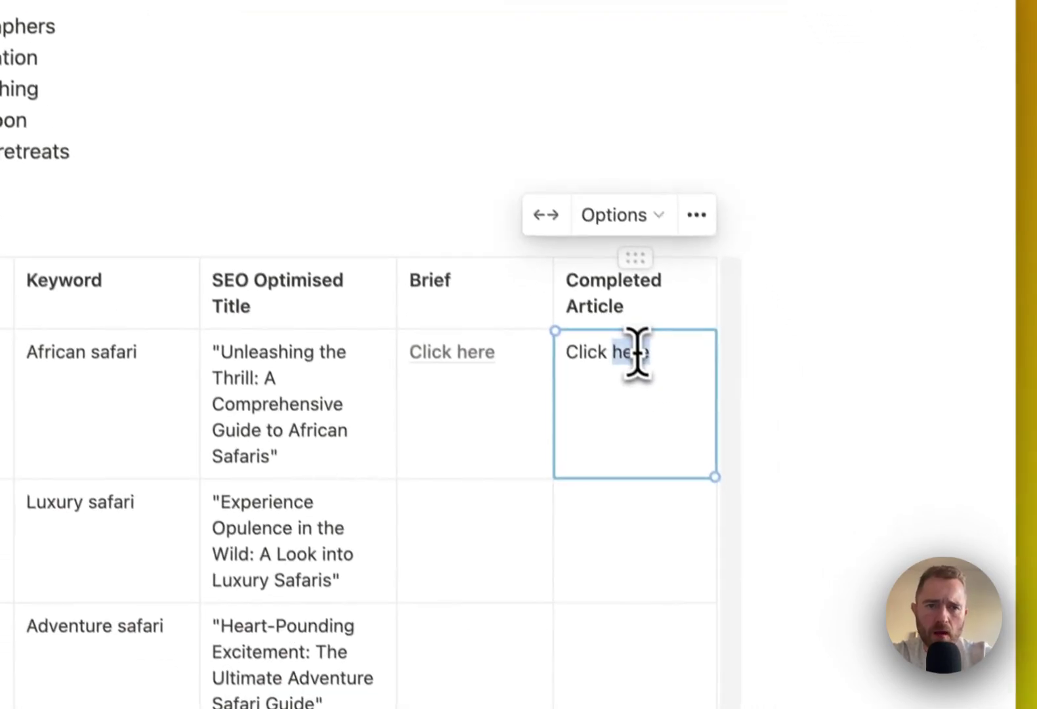
{"action": "triple_click", "coordinate": [707, 478]}
{"action": "left_click", "coordinate": [473, 283]}
{"action": "key", "text": "super+v"}
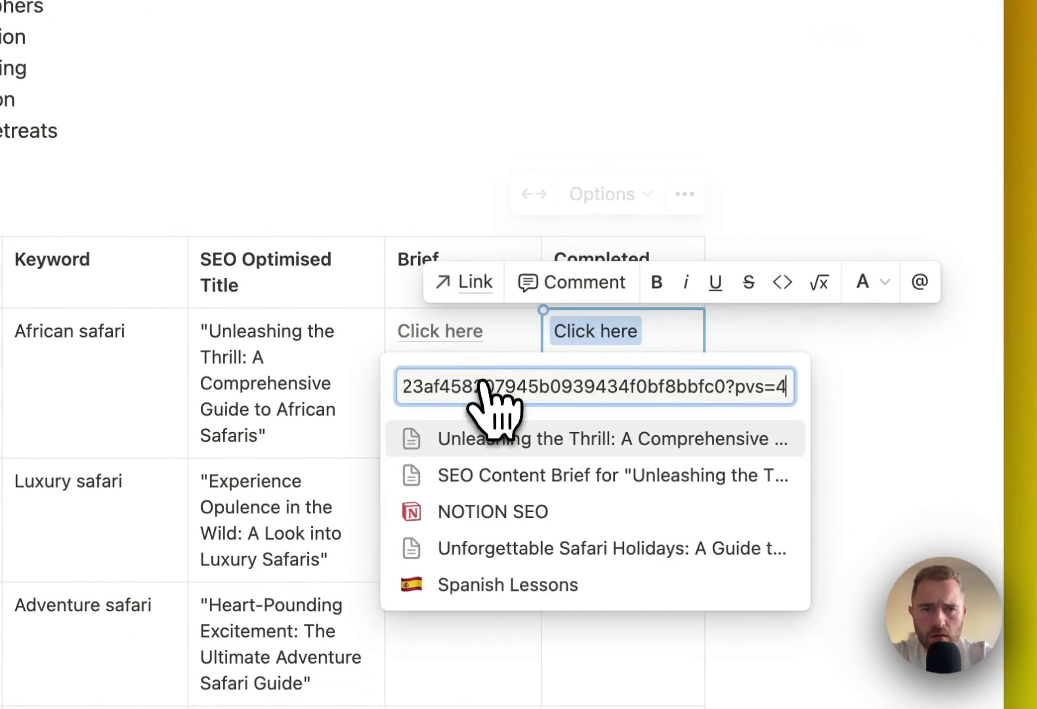
{"action": "key", "text": "Return"}
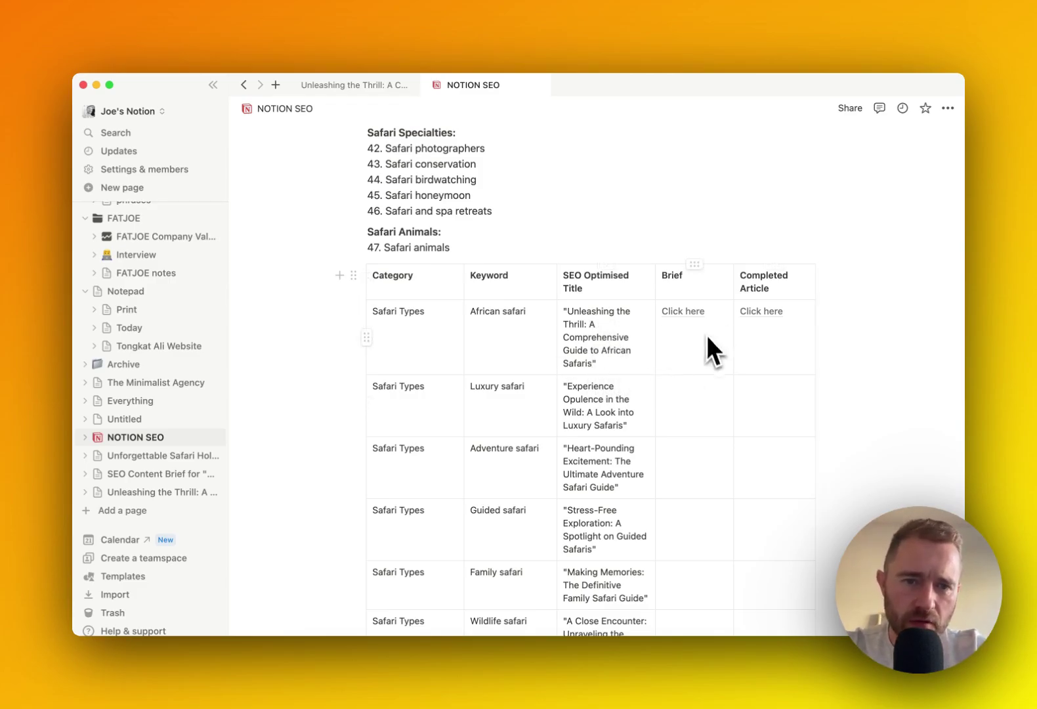
{"action": "mouse_move", "coordinate": [771, 319]}
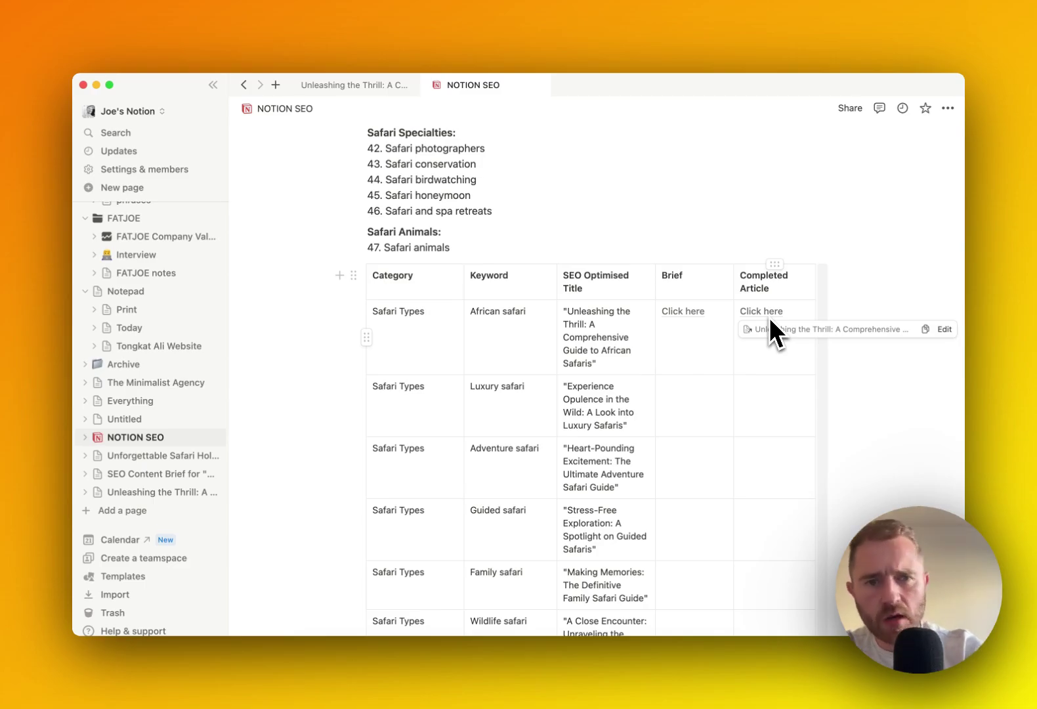
{"action": "scroll", "coordinate": [715, 411], "scroll_direction": "down", "scroll_amount": 10}
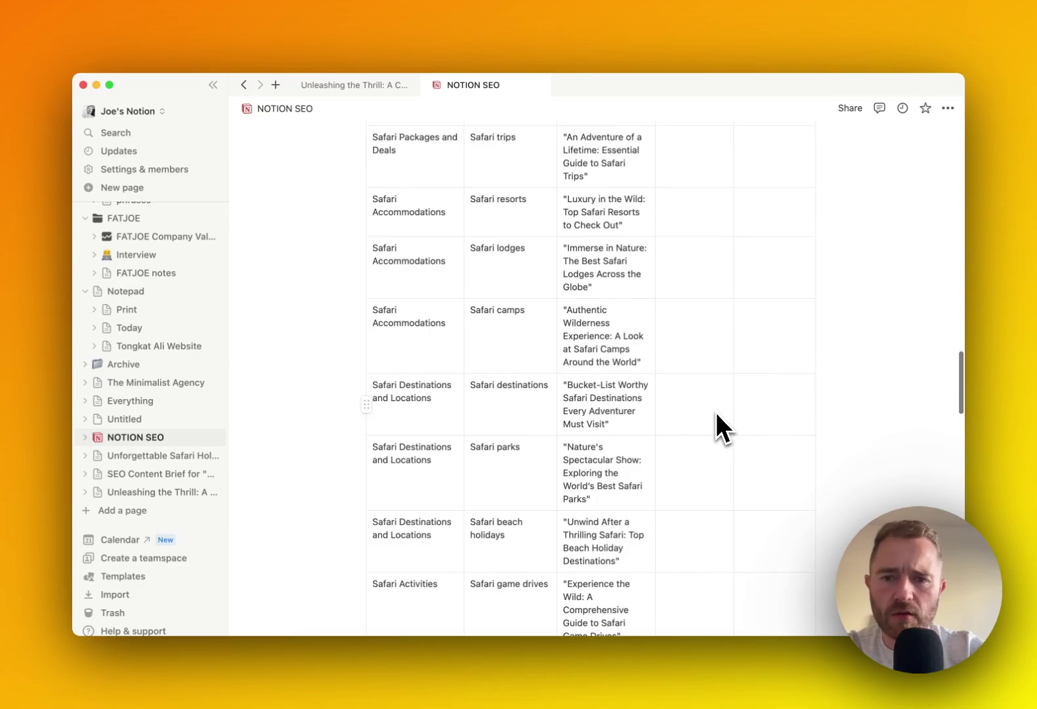
{"action": "scroll", "coordinate": [717, 415], "scroll_direction": "down", "scroll_amount": 20}
{"action": "scroll", "coordinate": [717, 414], "scroll_direction": "up", "scroll_amount": 10}
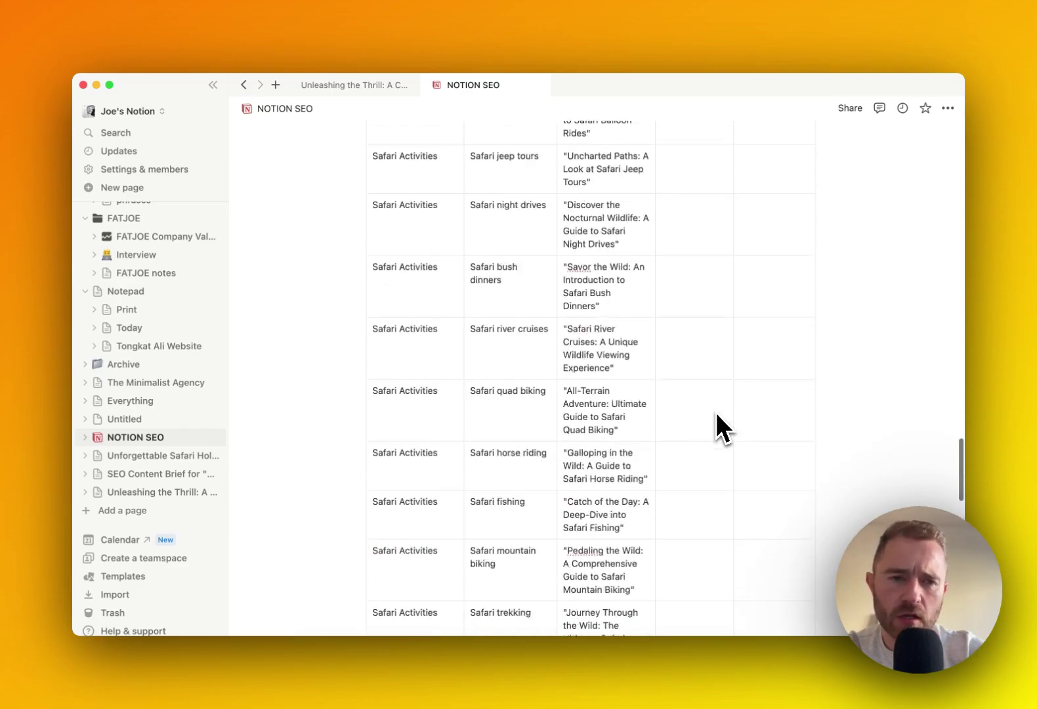
{"action": "scroll", "coordinate": [716, 415], "scroll_direction": "up", "scroll_amount": 15}
{"action": "scroll", "coordinate": [717, 415], "scroll_direction": "down", "scroll_amount": 5}
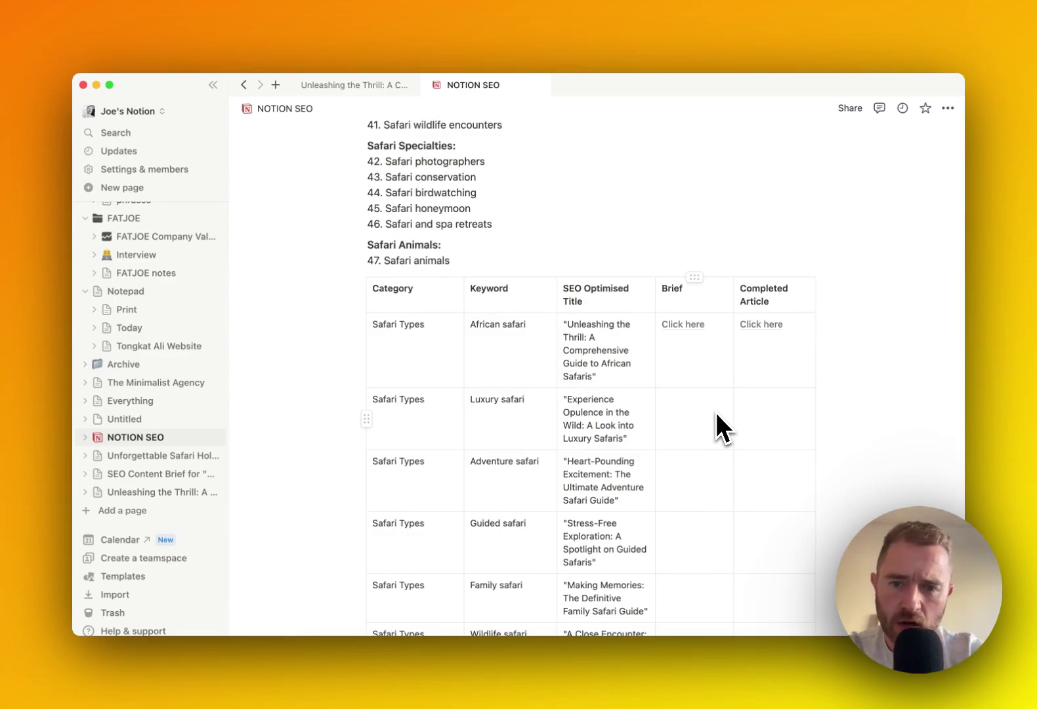
{"action": "scroll", "coordinate": [717, 414], "scroll_direction": "up", "scroll_amount": 20}
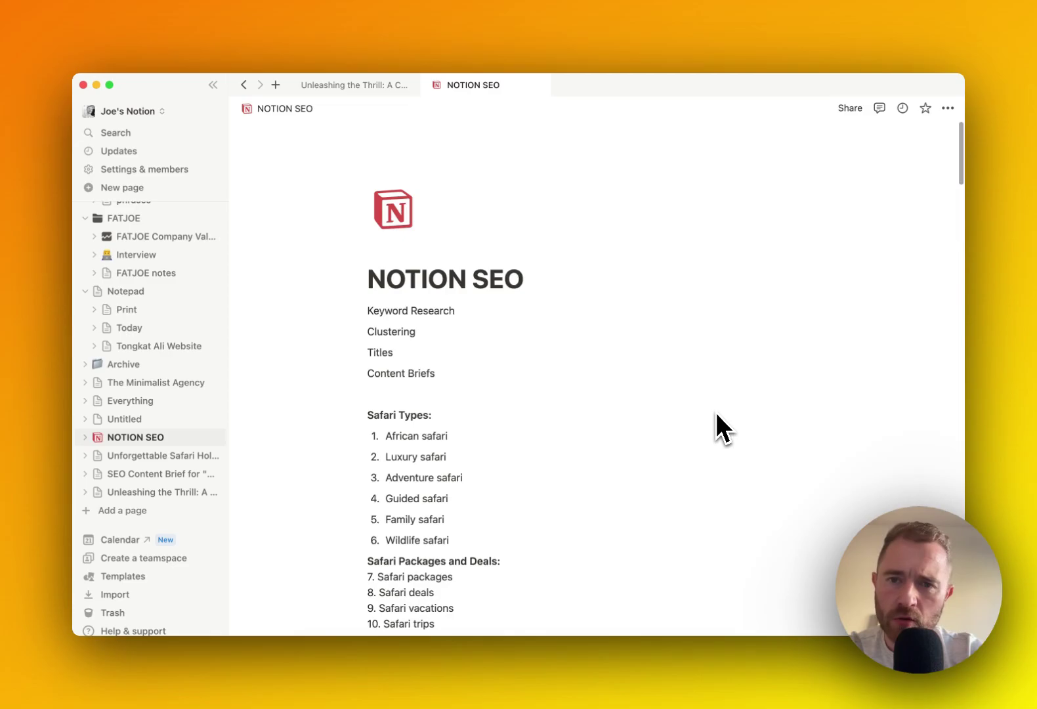